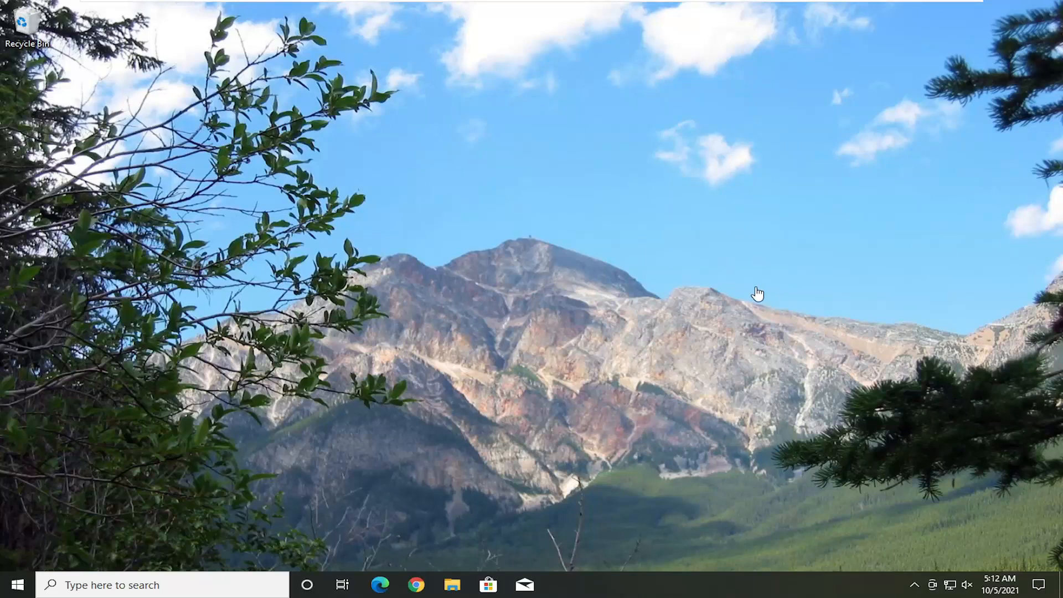
Open Chrome in a maximized window and go to google.com.
left_click(416, 591)
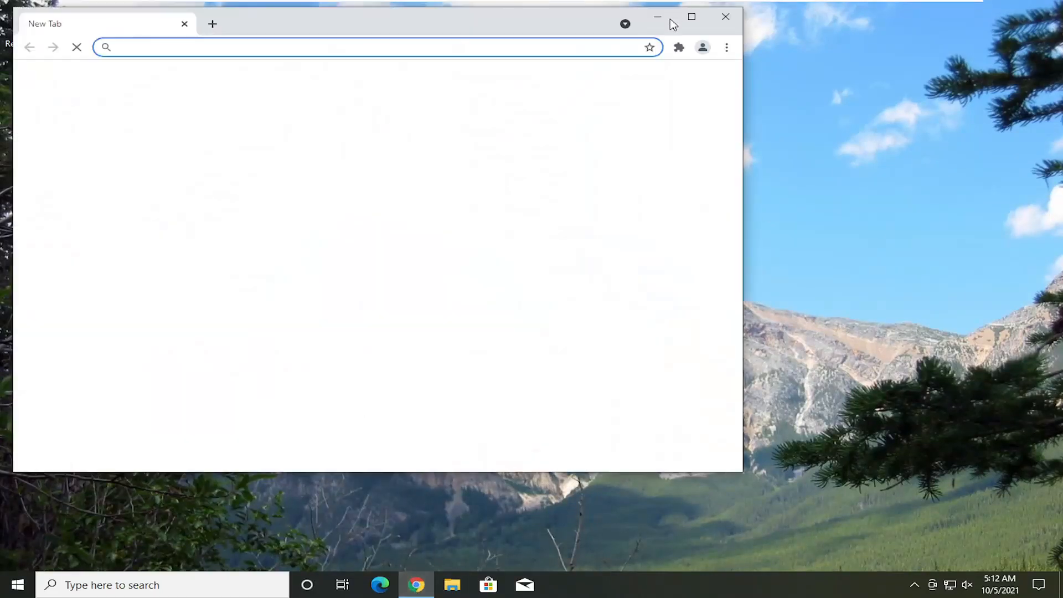
left_click(698, 25)
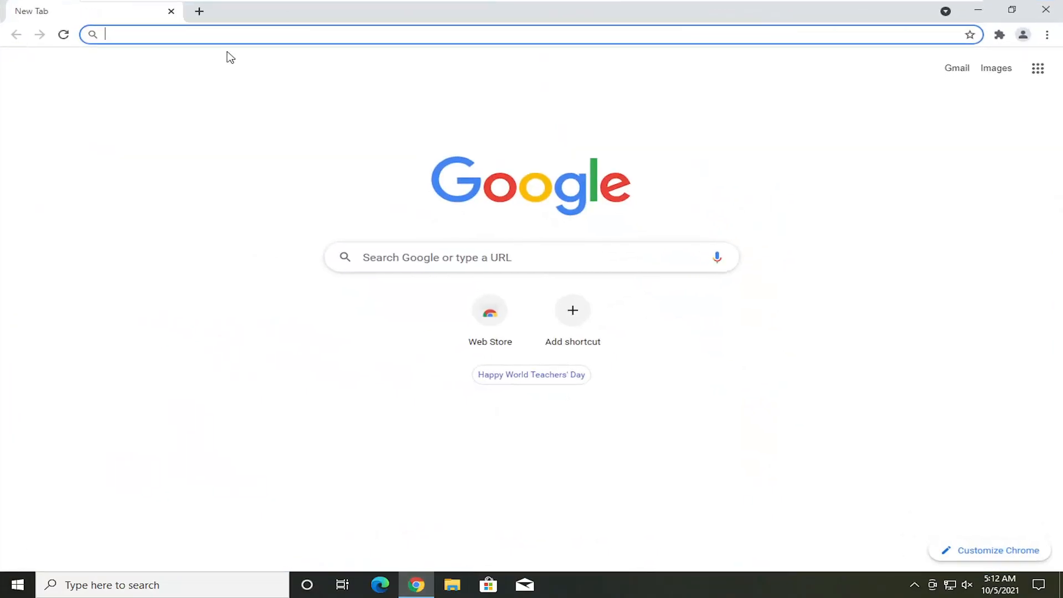
type("google.com")
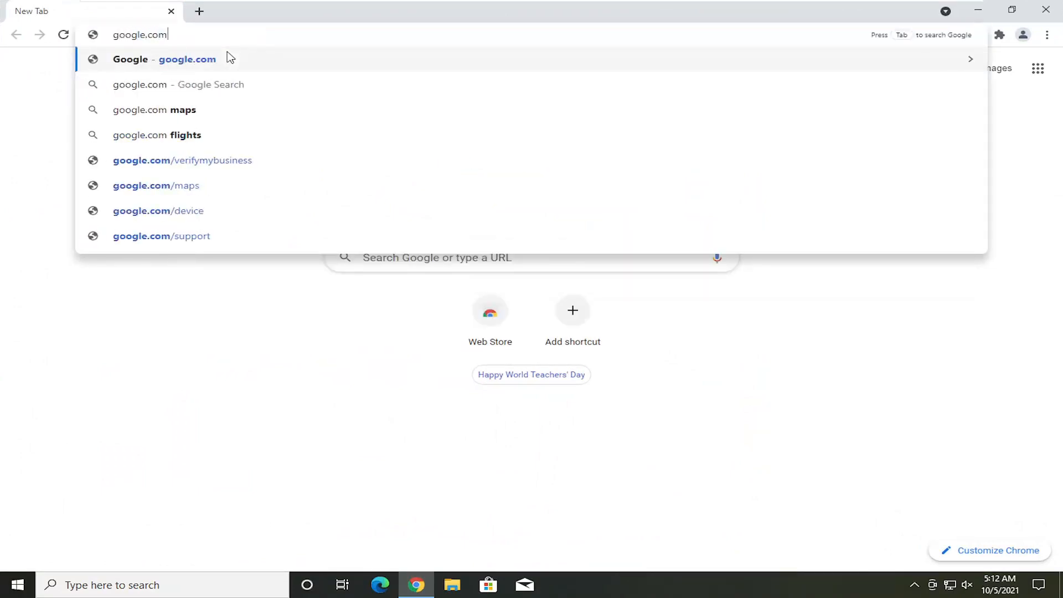
left_click(231, 58)
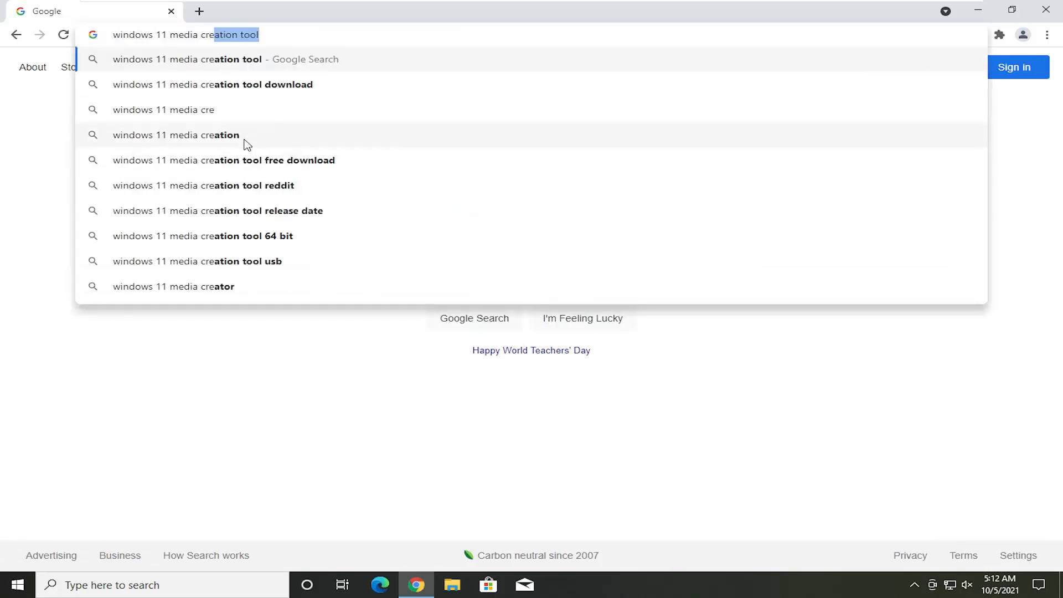
Search Google for "windows 11 media creation tool" and open Microsoft's Download Windows 11 page from the results.
left_click(256, 64)
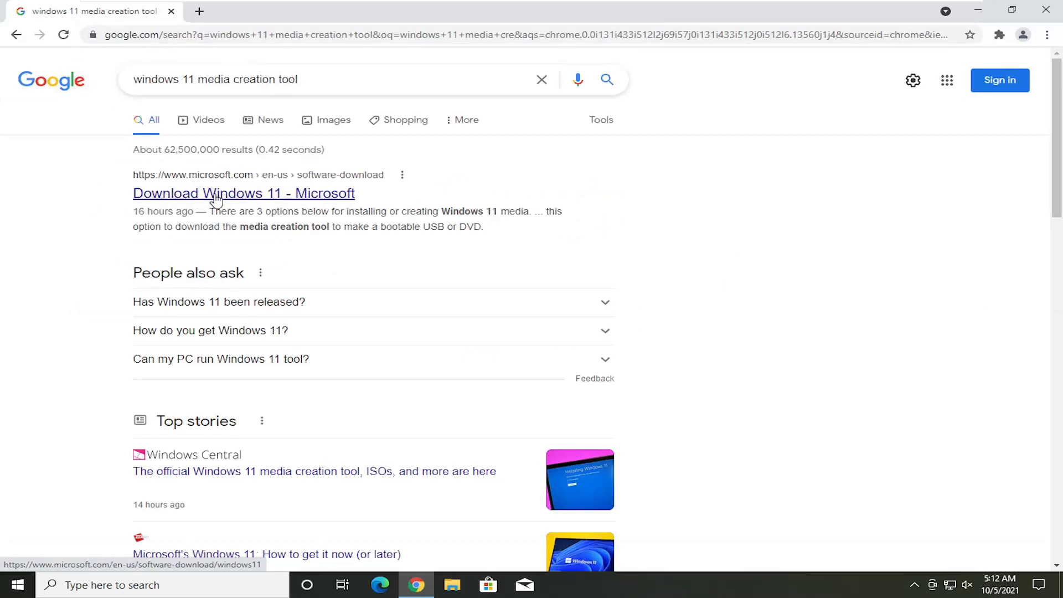
left_click(253, 199)
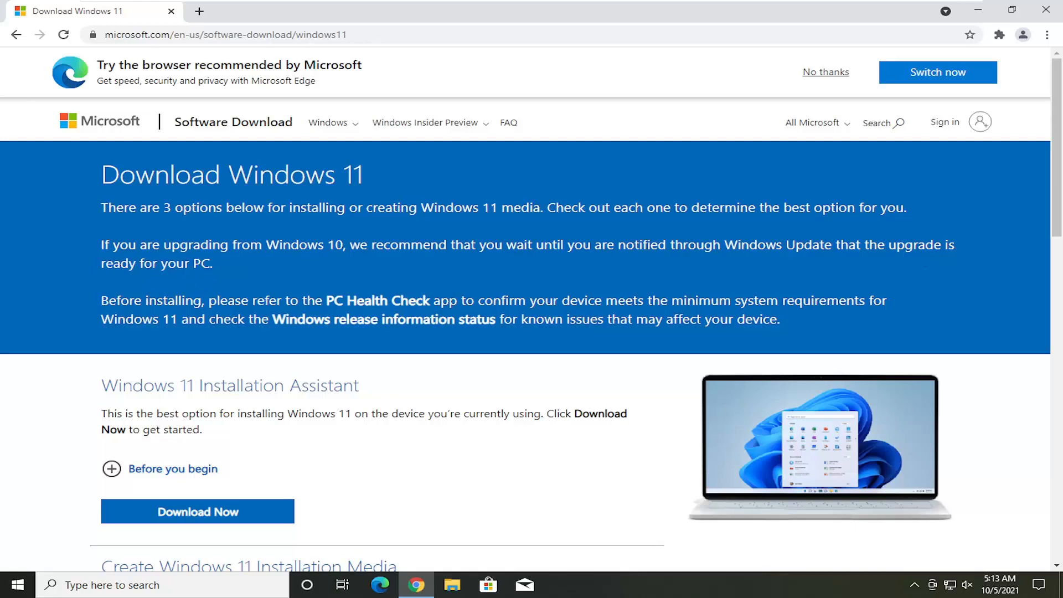
Review the Installation Assistant, Installation Media and Disk Image (ISO) options on the Download Windows 11 page.
scroll(157, 230, "down", 1)
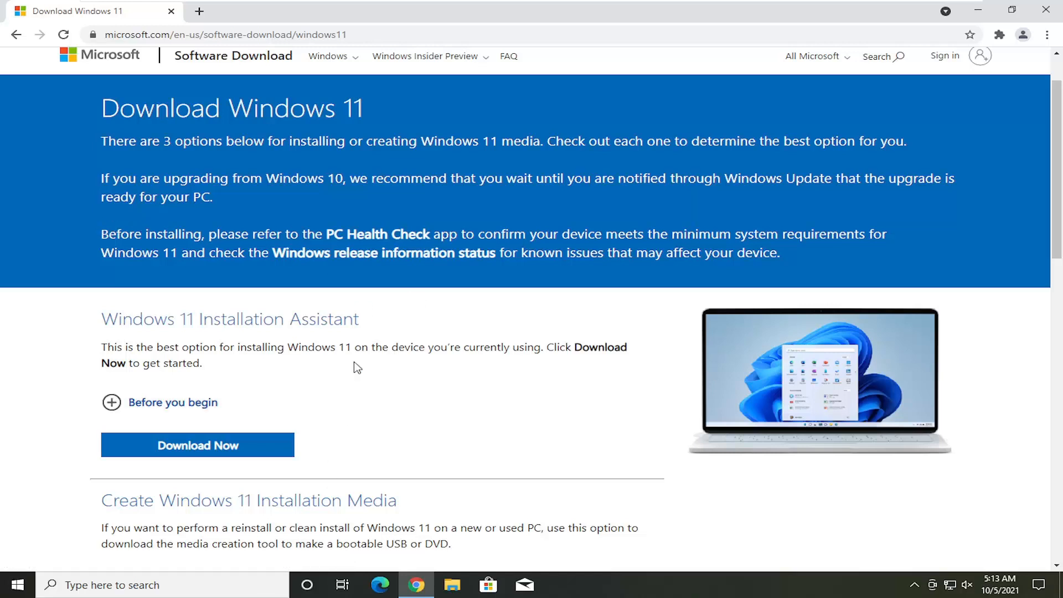
scroll(357, 368, "down", 1)
scroll(531, 307, "up", 1)
scroll(247, 247, "down", 2)
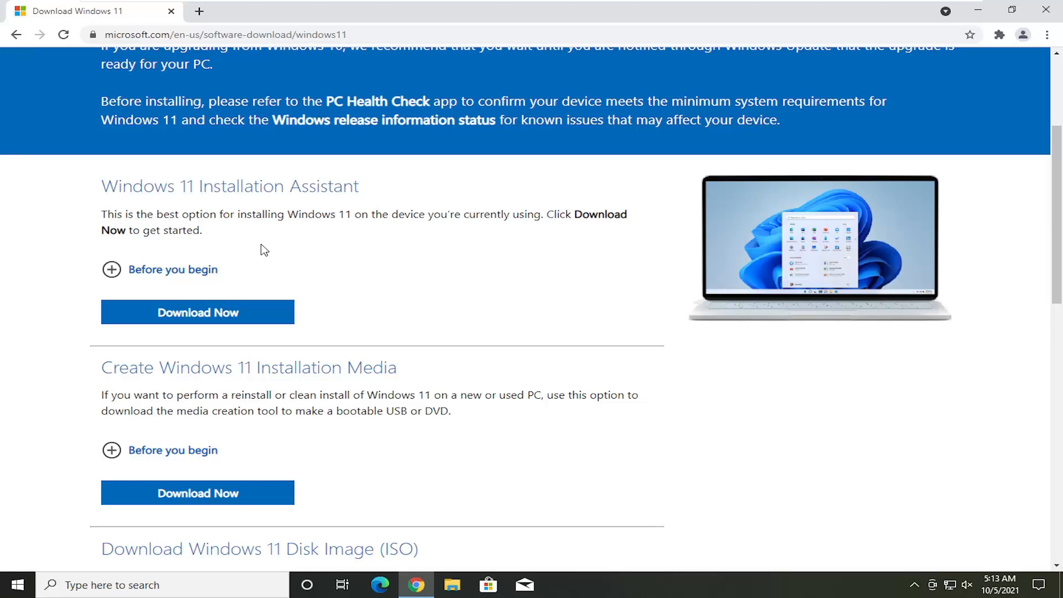
scroll(264, 249, "up", 1)
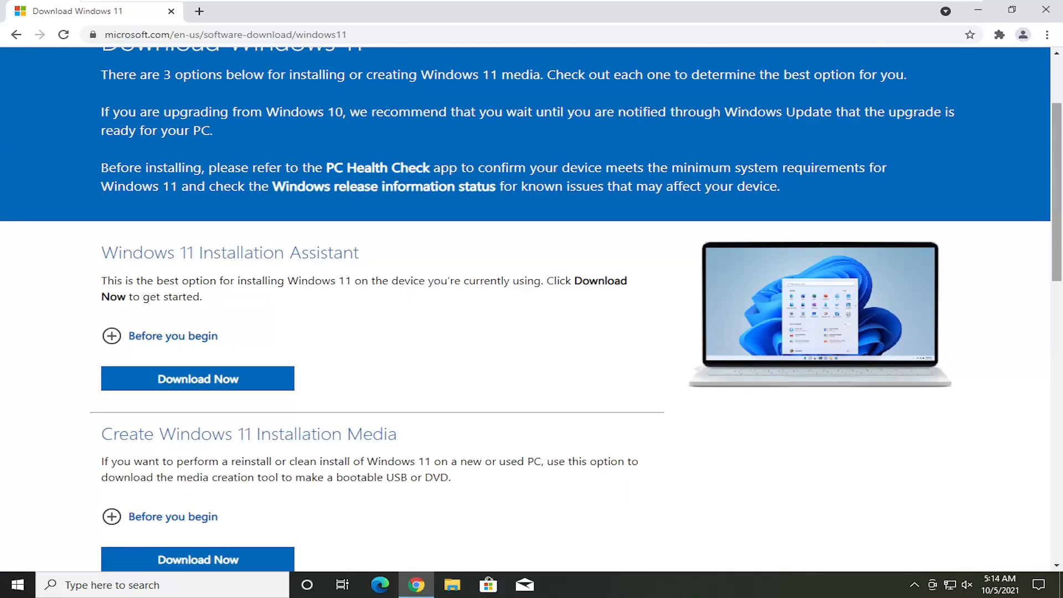
scroll(72, 356, "down", 2)
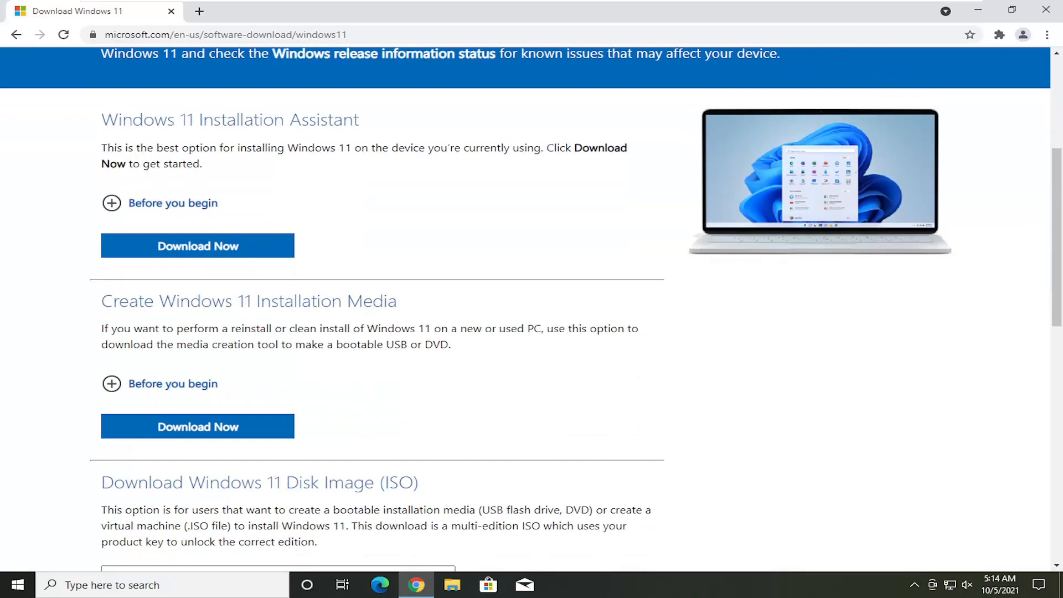
scroll(249, 324, "down", 1)
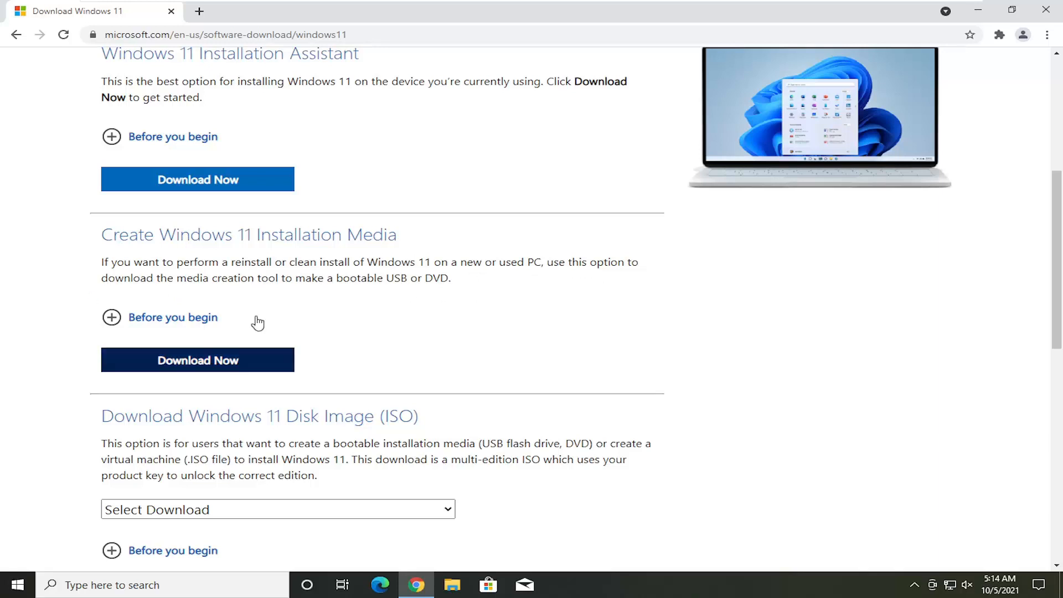
scroll(237, 307, "down", 1)
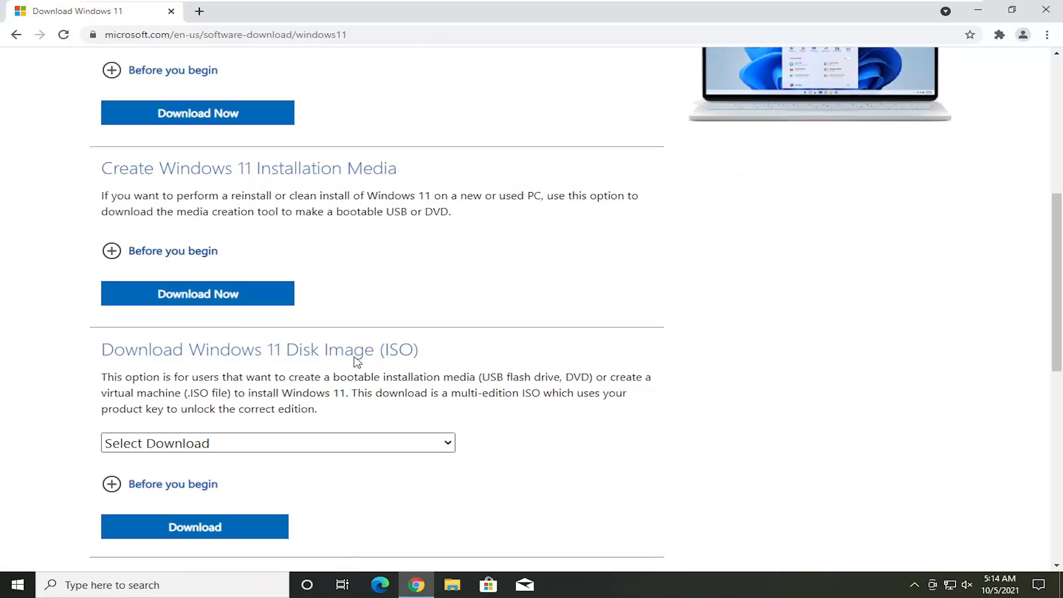
Select Windows 11 as the download in the Download Windows 11 Disk Image (ISO) section.
scroll(354, 362, "down", 1)
left_click(447, 376)
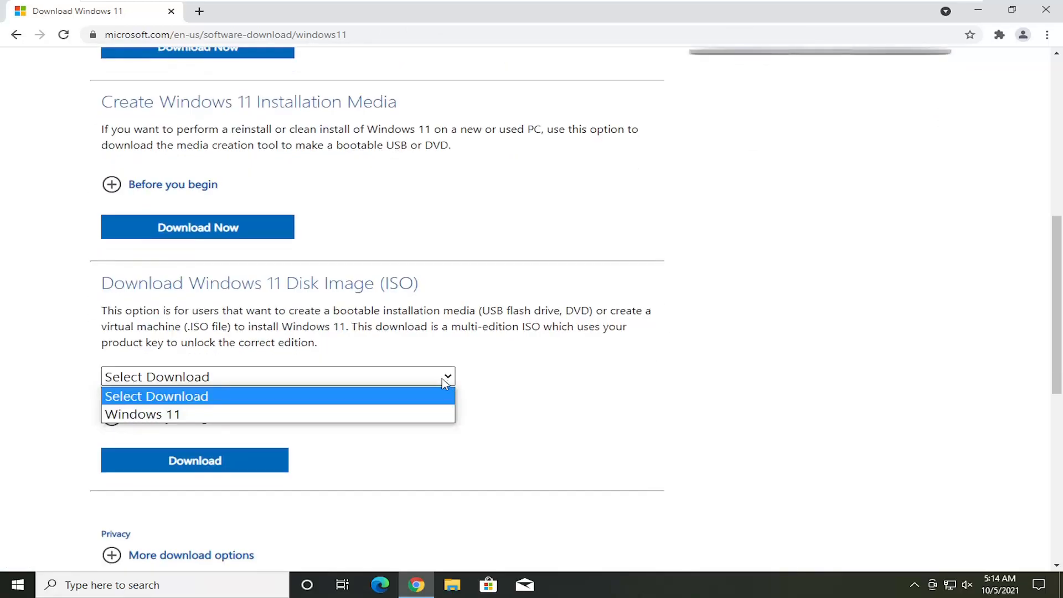
left_click(127, 414)
left_click(231, 376)
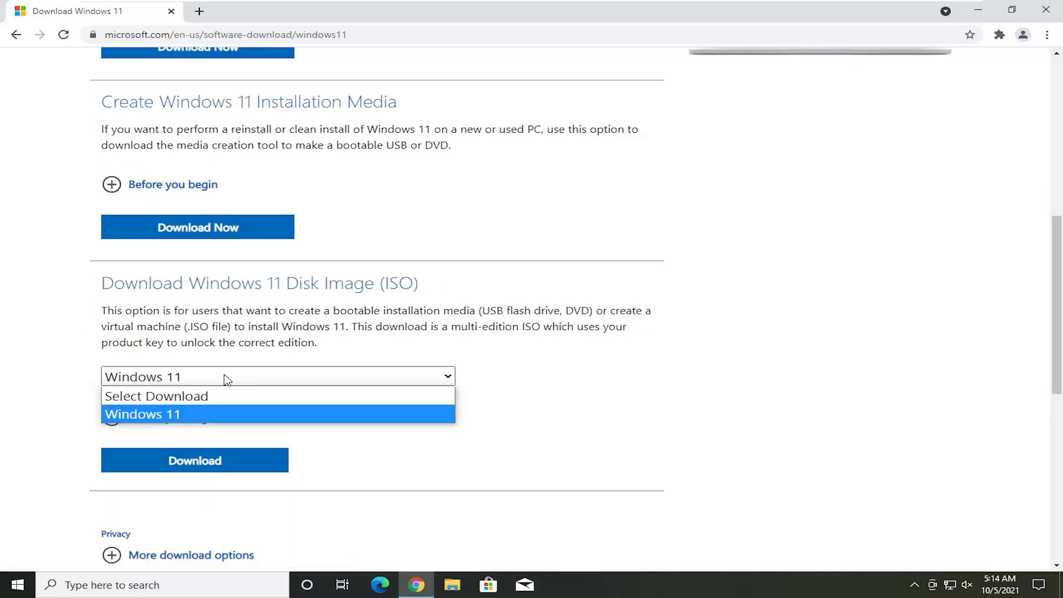
left_click(227, 378)
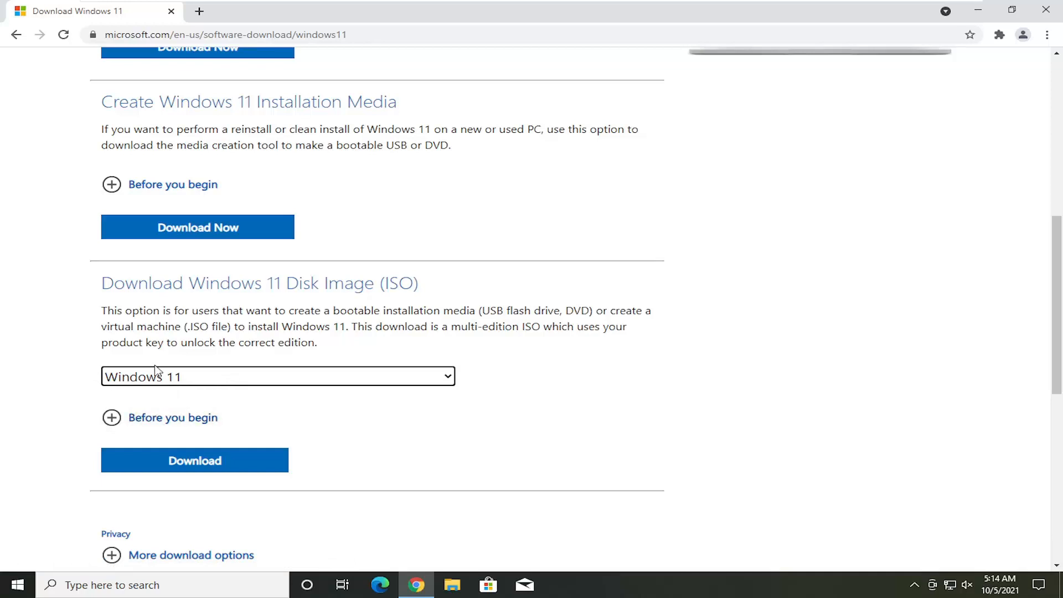
Download the media creation tool from the Create Windows 11 Installation Media section.
scroll(139, 404, "down", 2)
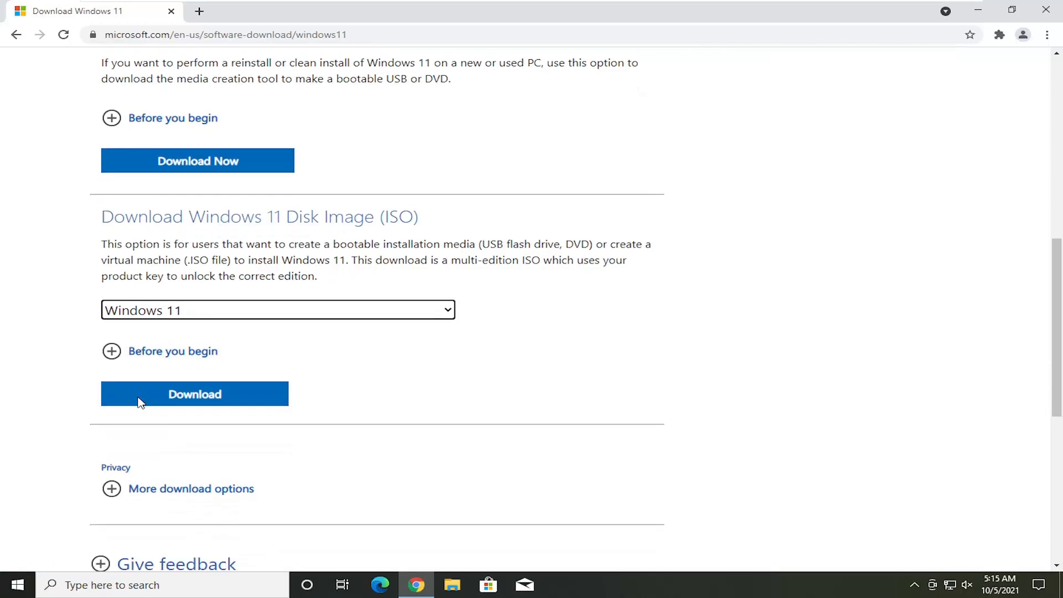
scroll(141, 404, "up", 4)
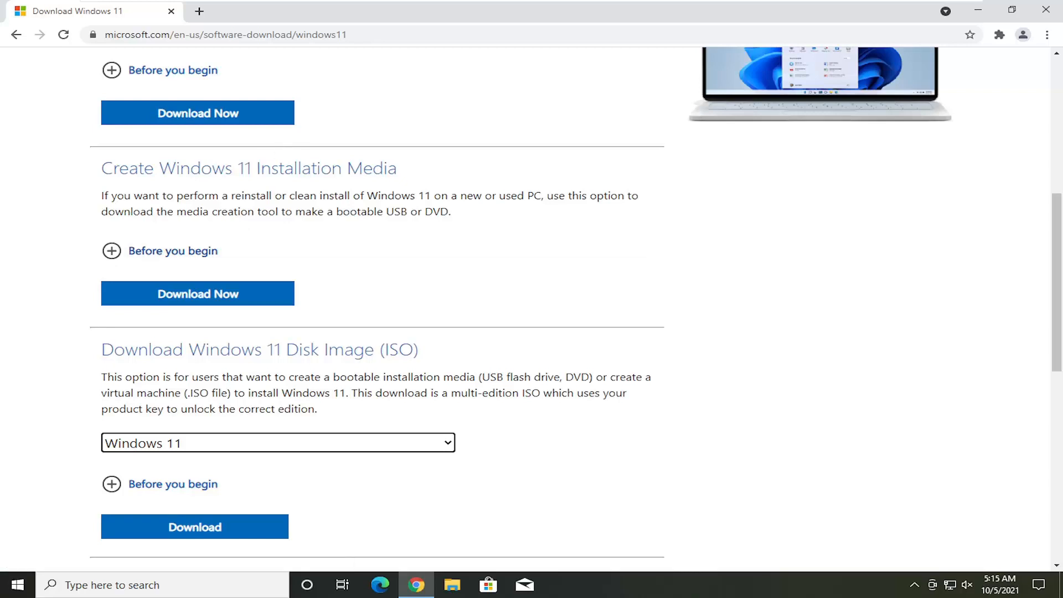
left_click(454, 100)
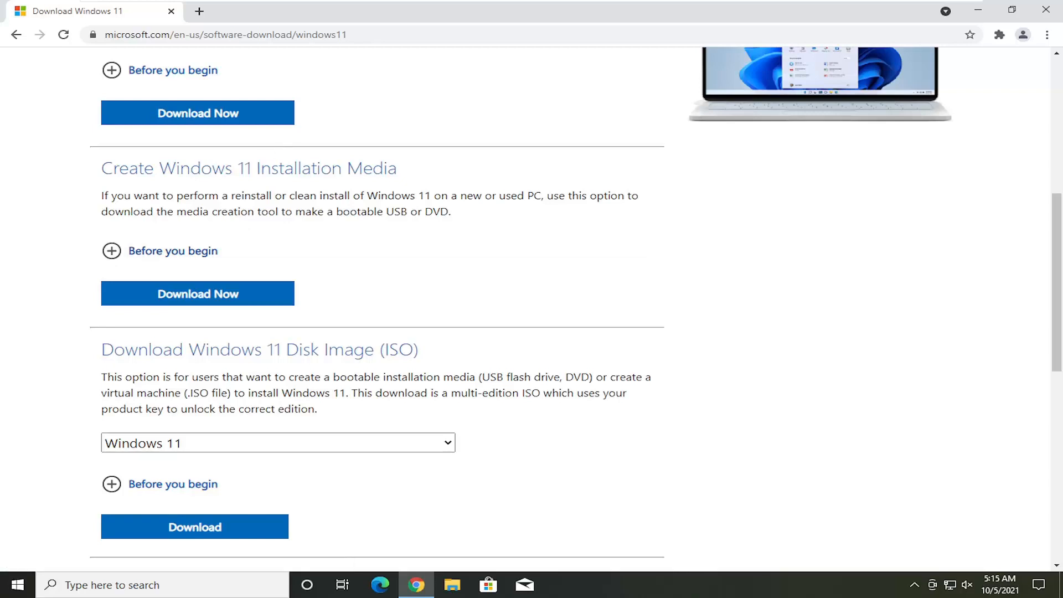
left_click(222, 296)
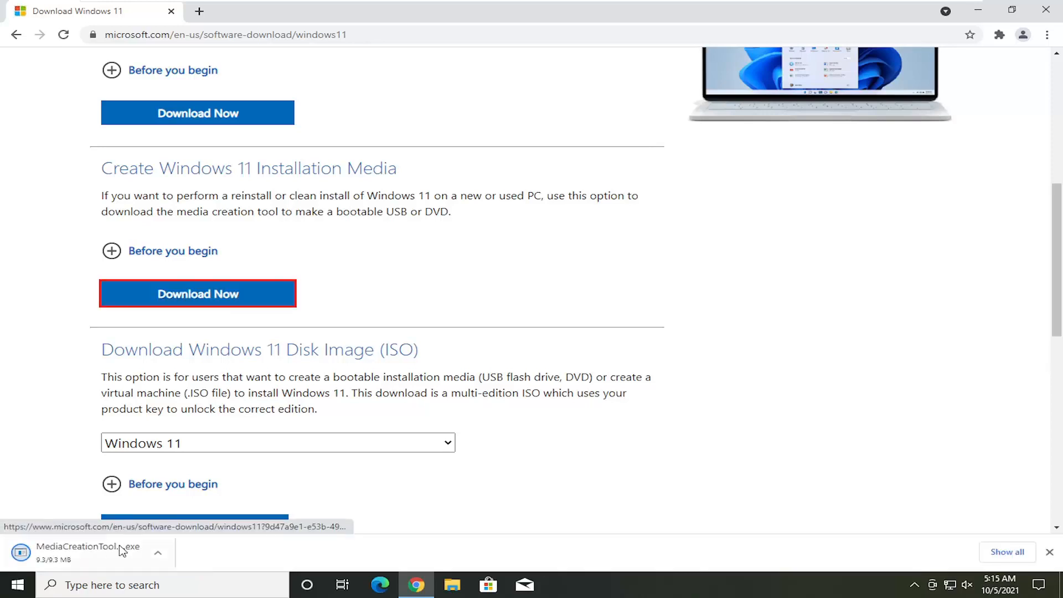
Run the downloaded media creation tool with permission to make changes to the device and accept its license terms.
left_click(75, 554)
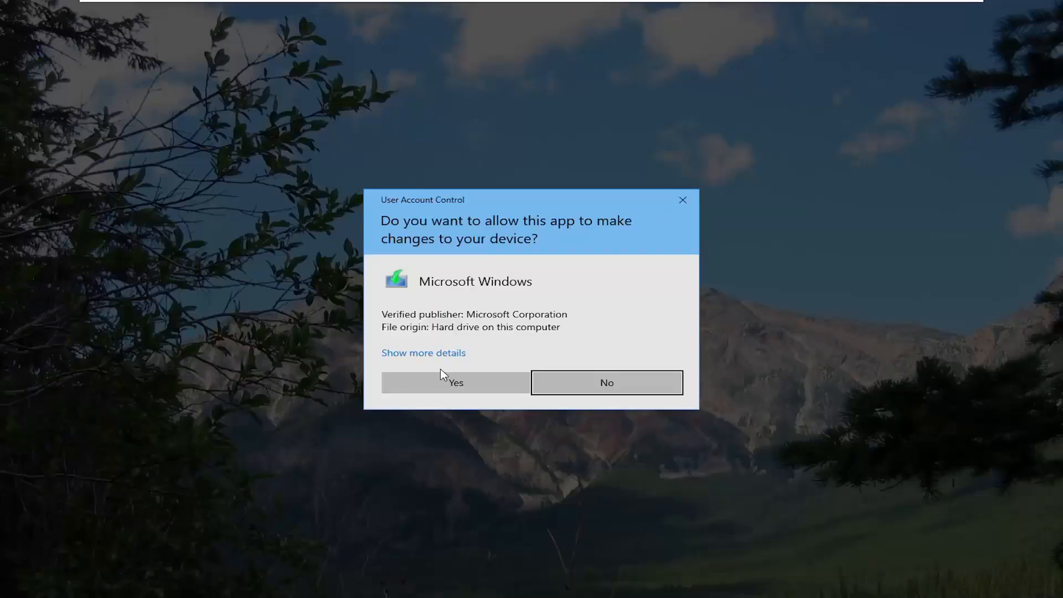
left_click(440, 375)
left_click(978, 9)
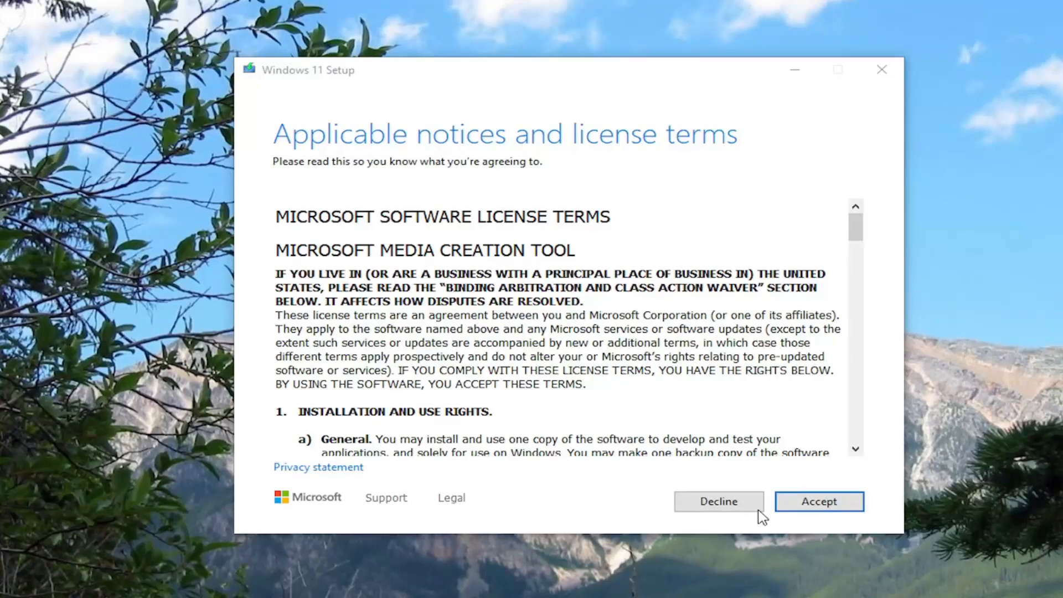
left_click(819, 506)
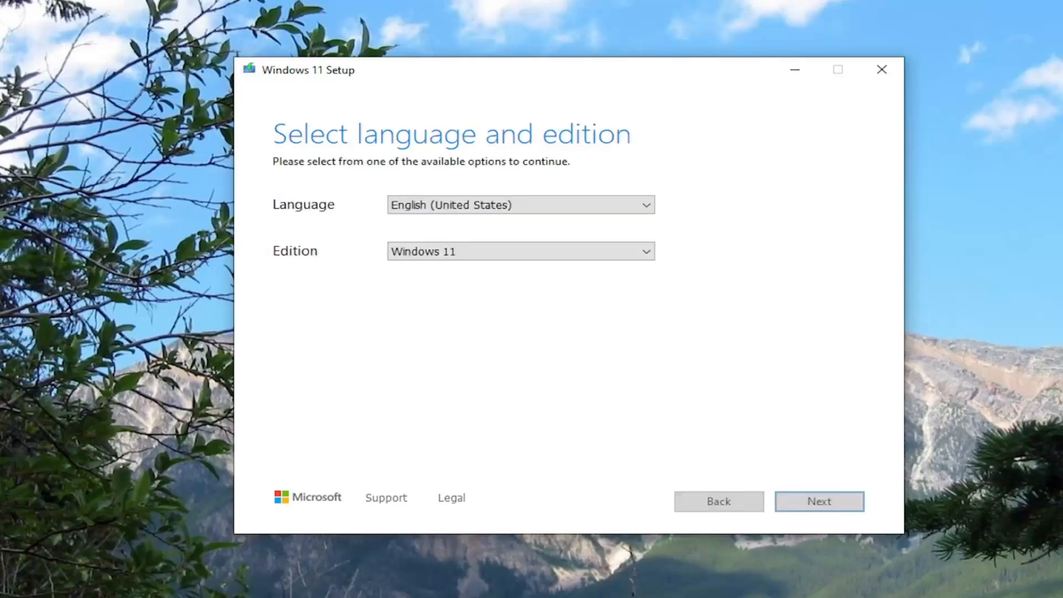
Check the language and edition choices, keep English (United States) and Windows 11, and continue the setup.
left_click(573, 207)
left_click(637, 202)
left_click(648, 252)
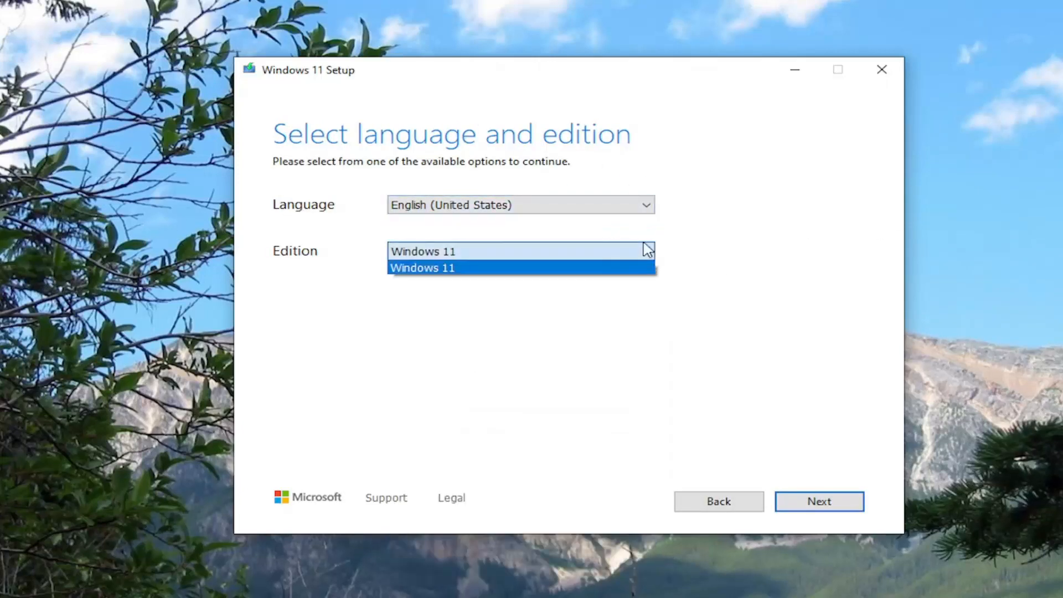
left_click(505, 306)
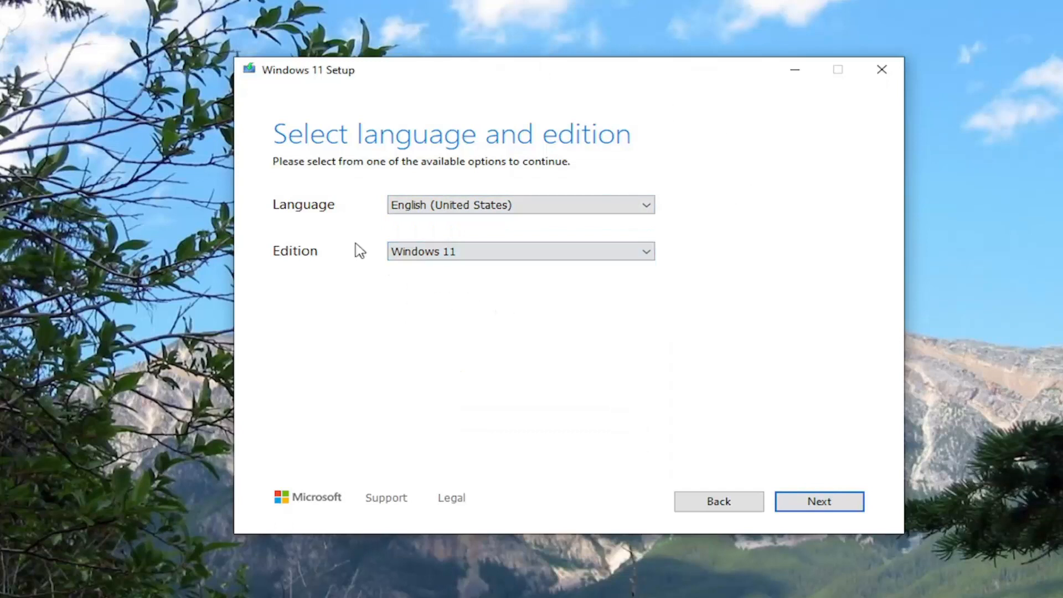
left_click(832, 507)
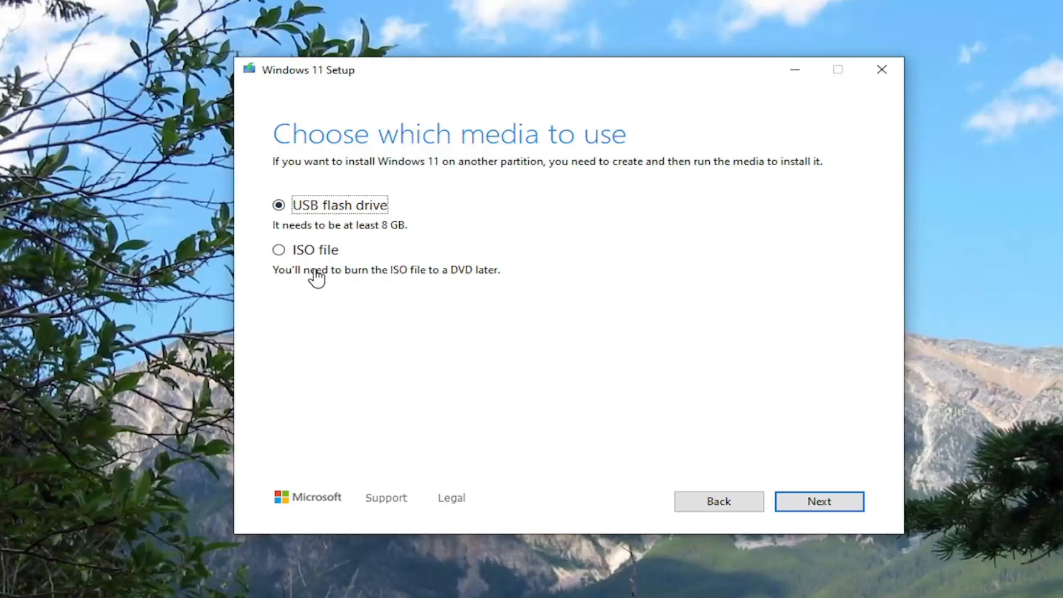
Choose ISO file as the media to use and set the Desktop as its save location.
left_click(283, 251)
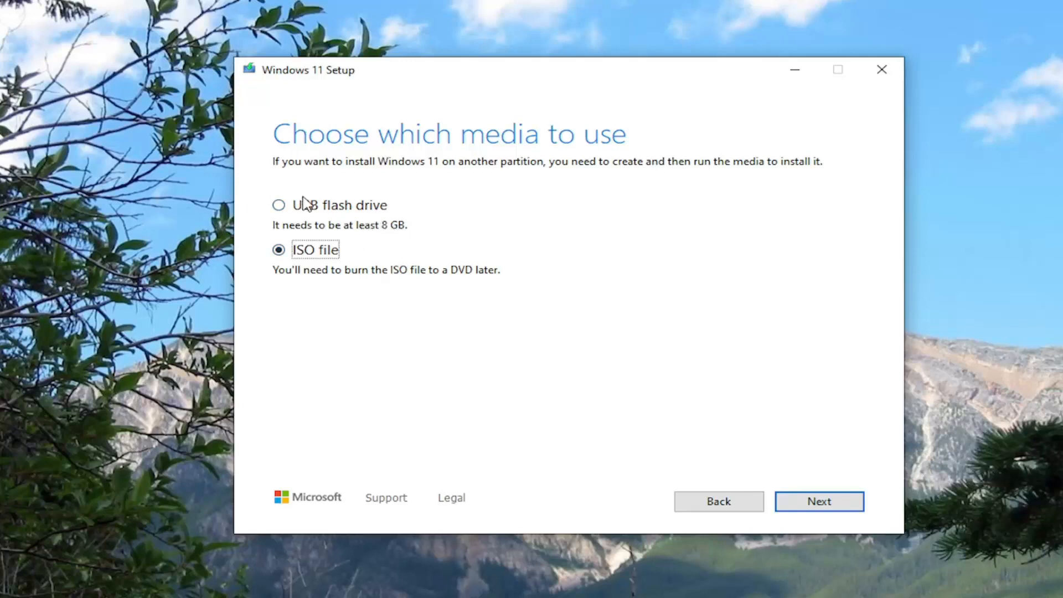
left_click(824, 505)
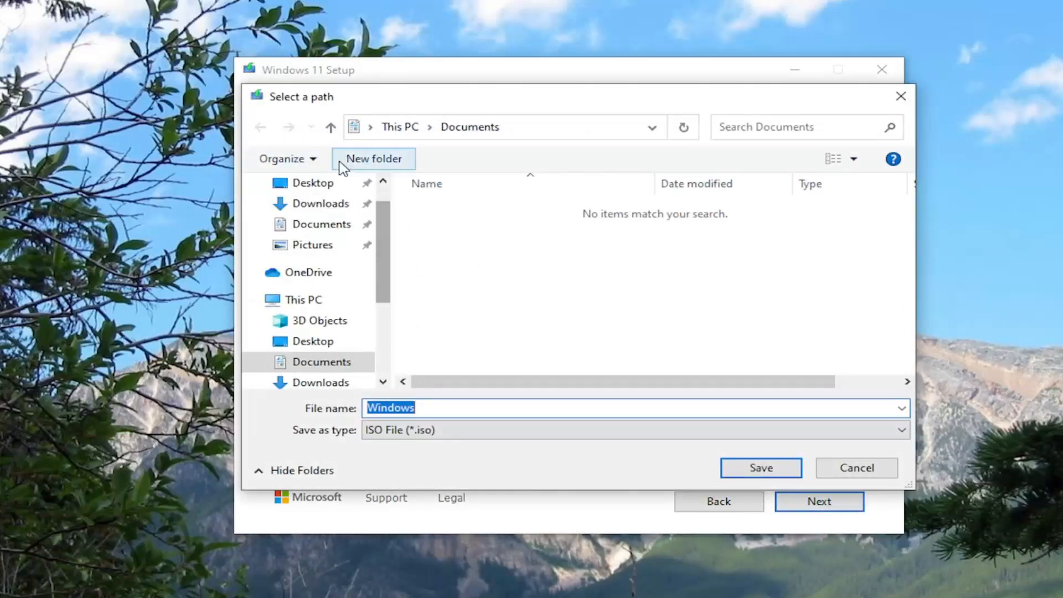
mouse_move(395, 100)
left_mouse_down()
mouse_move(746, 257)
mouse_move(434, 95)
mouse_move(404, 91)
left_mouse_up()
left_click(321, 176)
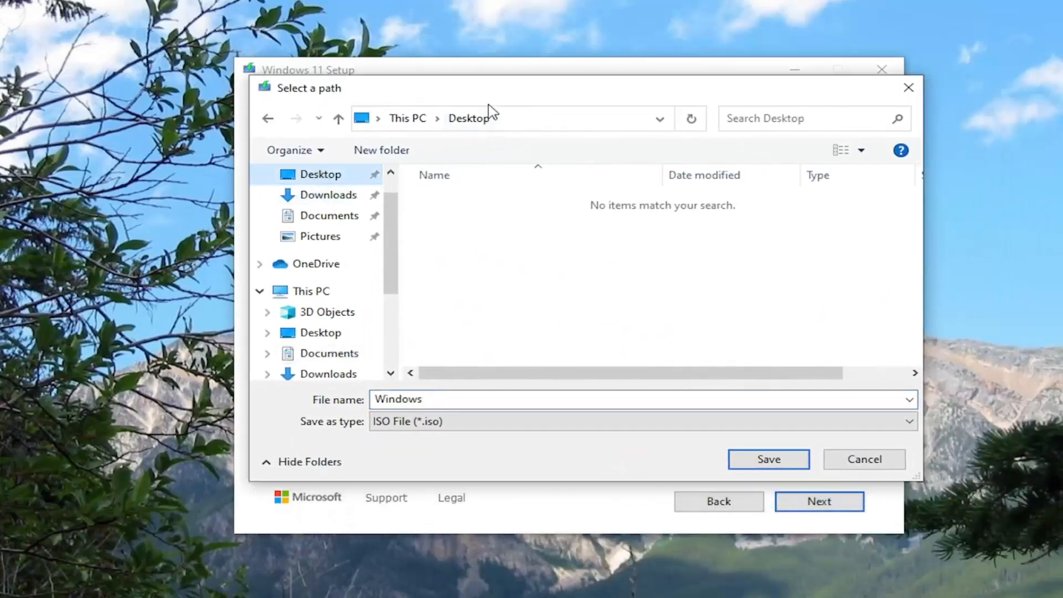
left_click_drag(487, 105, 451, 98)
Name the file "Windows 11 ISO" and save it as an ISO file.
left_click(423, 390)
type("11 ISO")
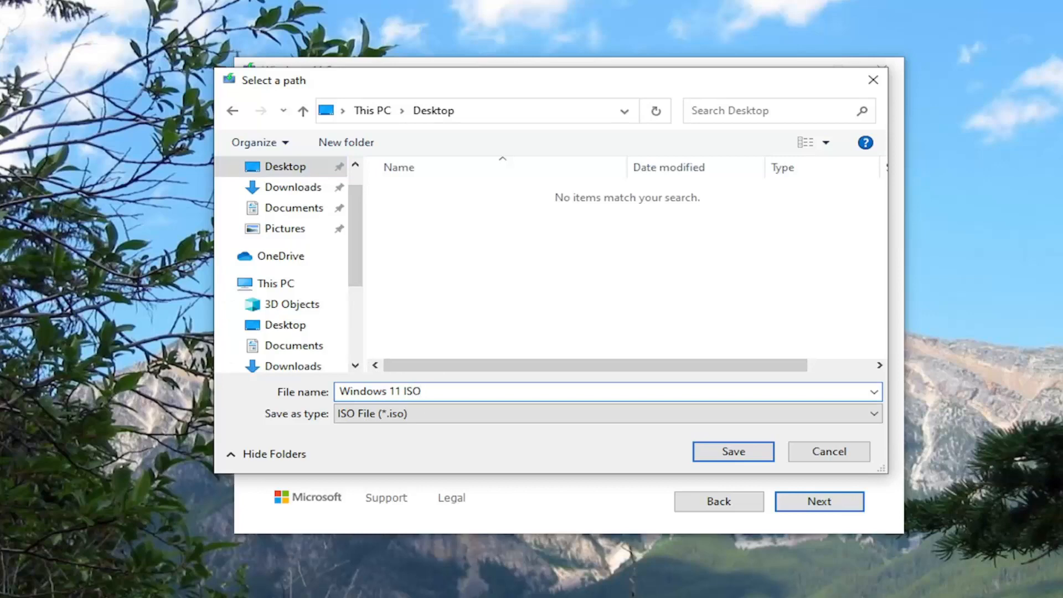
key("BackSpace")
key("BackSpace")
key("BackSpace")
type("ISO")
left_click_drag(542, 82, 573, 62)
left_click_drag(432, 72, 380, 114)
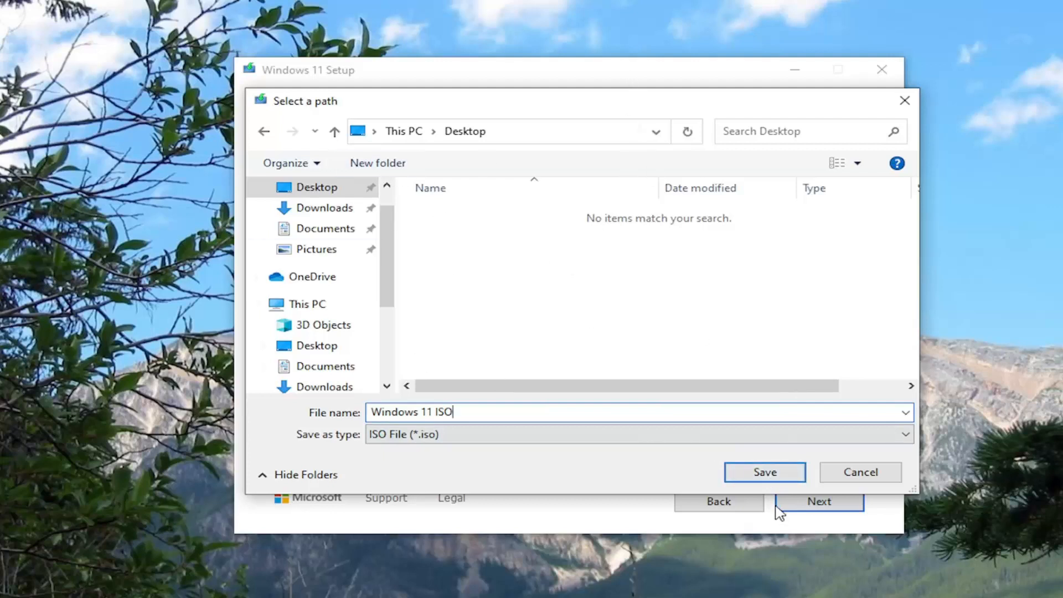
left_click(765, 472)
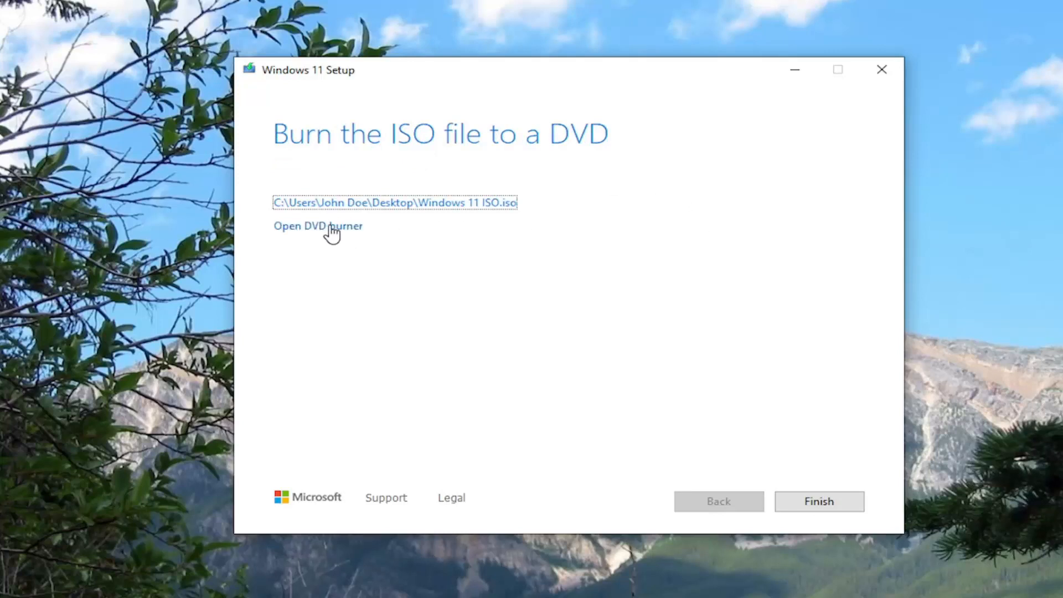
Review the properties of the Windows 11 ISO file on the desktop and finish the Windows 11 Setup wizard.
left_click(336, 227)
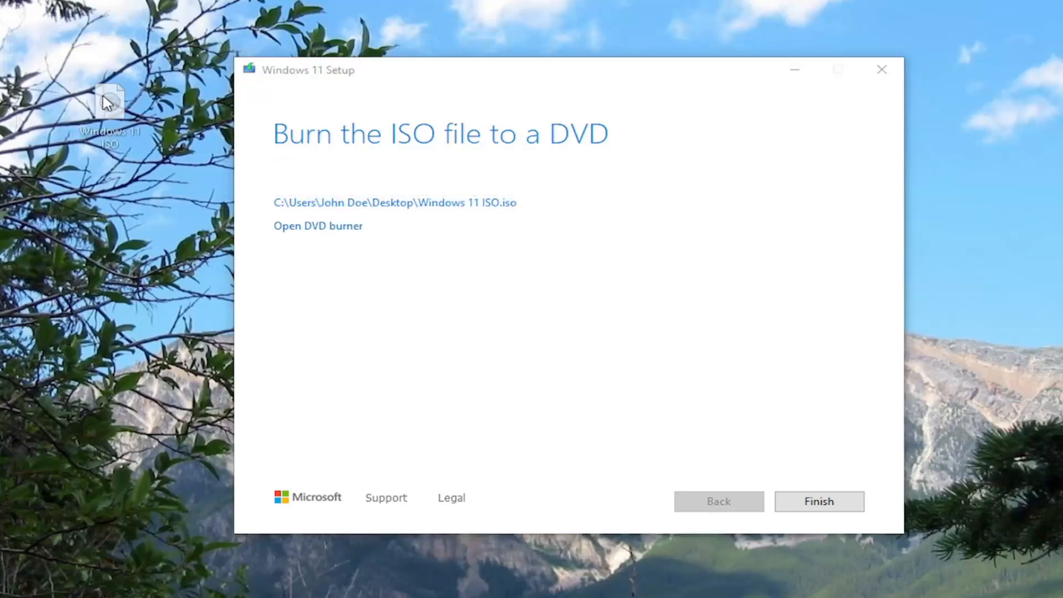
left_click_drag(34, 67, 0, 72)
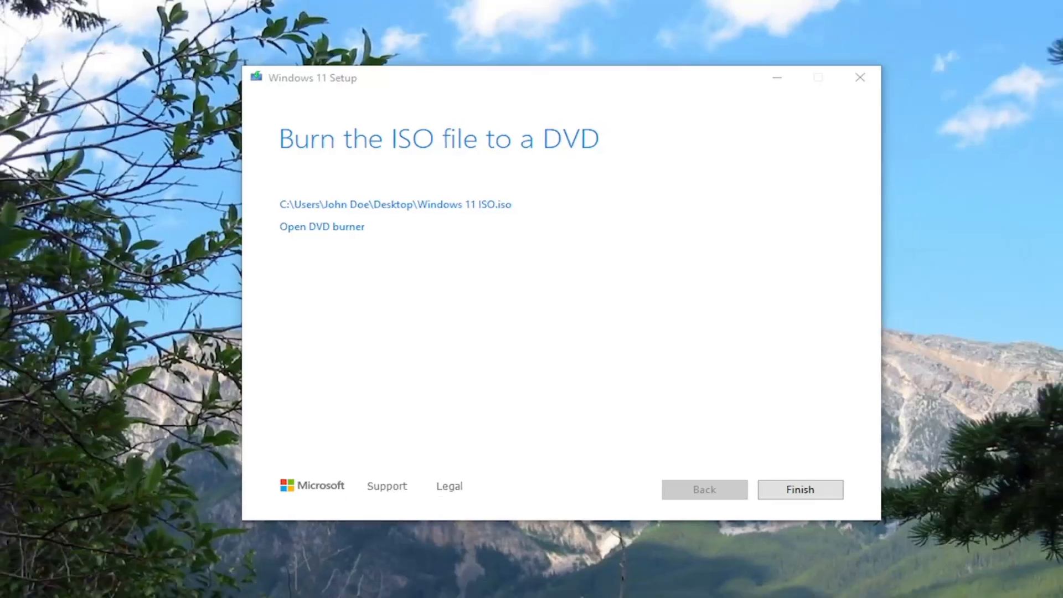
left_click(648, 158)
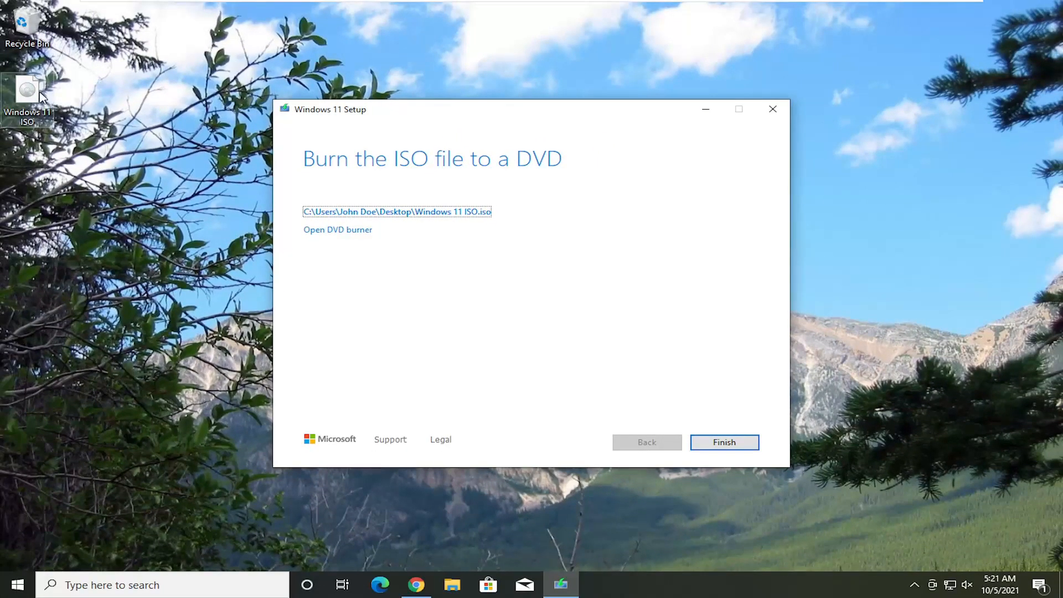
right_click(40, 94)
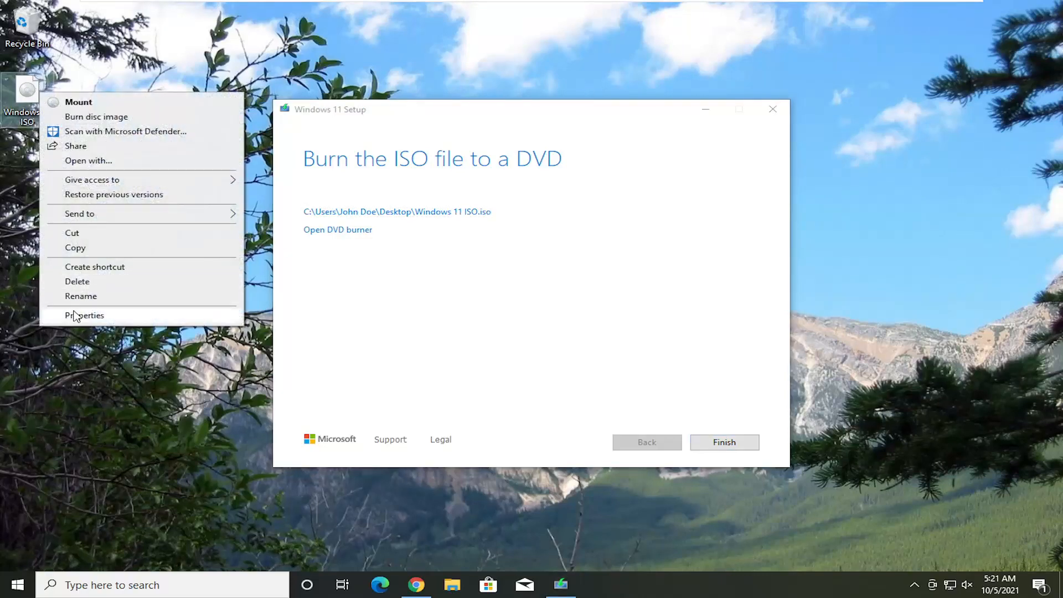
left_click(76, 316)
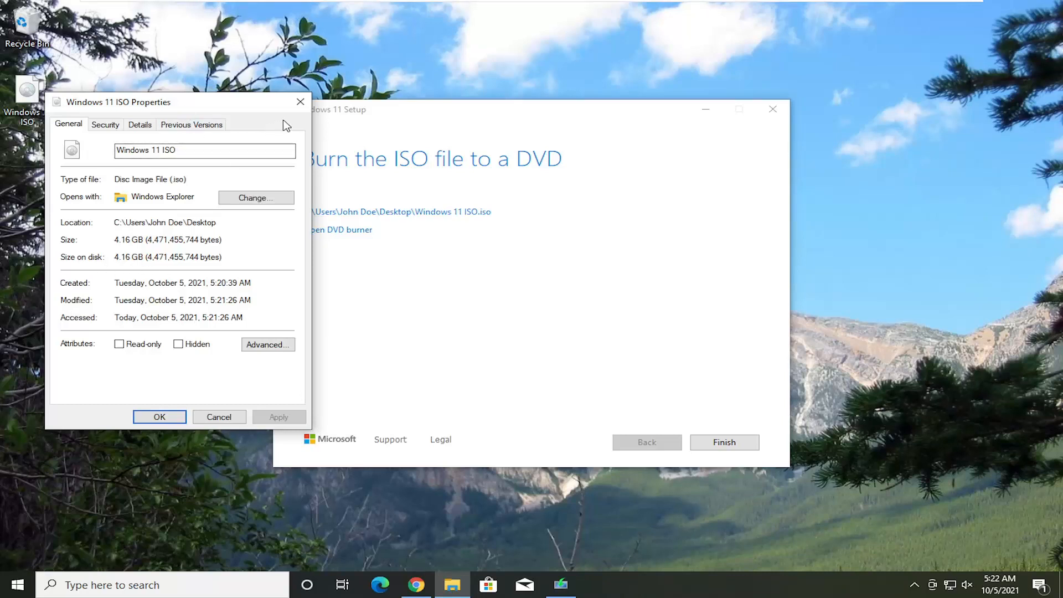
left_click(299, 105)
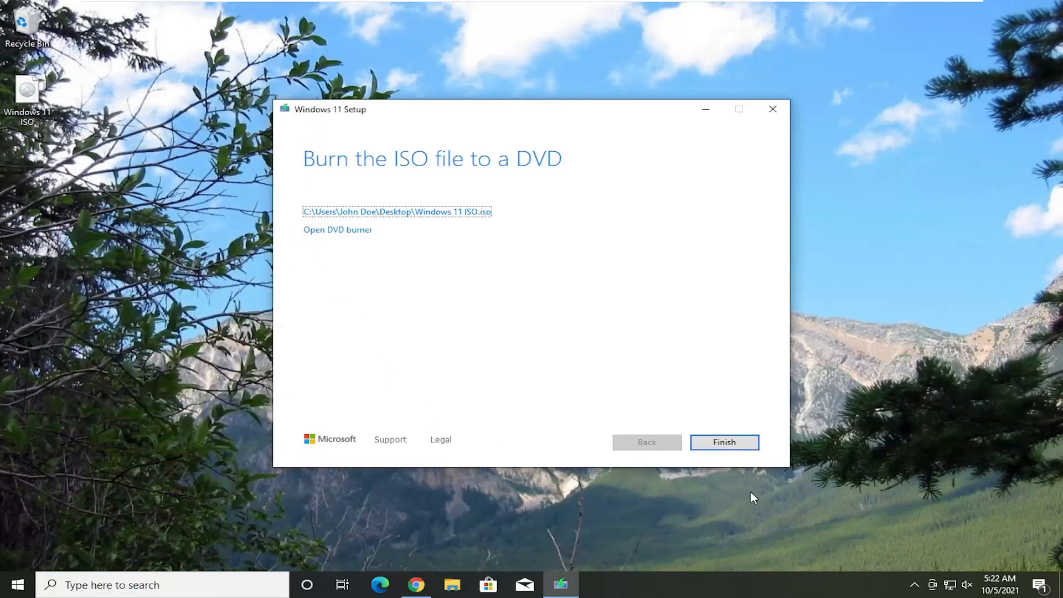
left_click(742, 447)
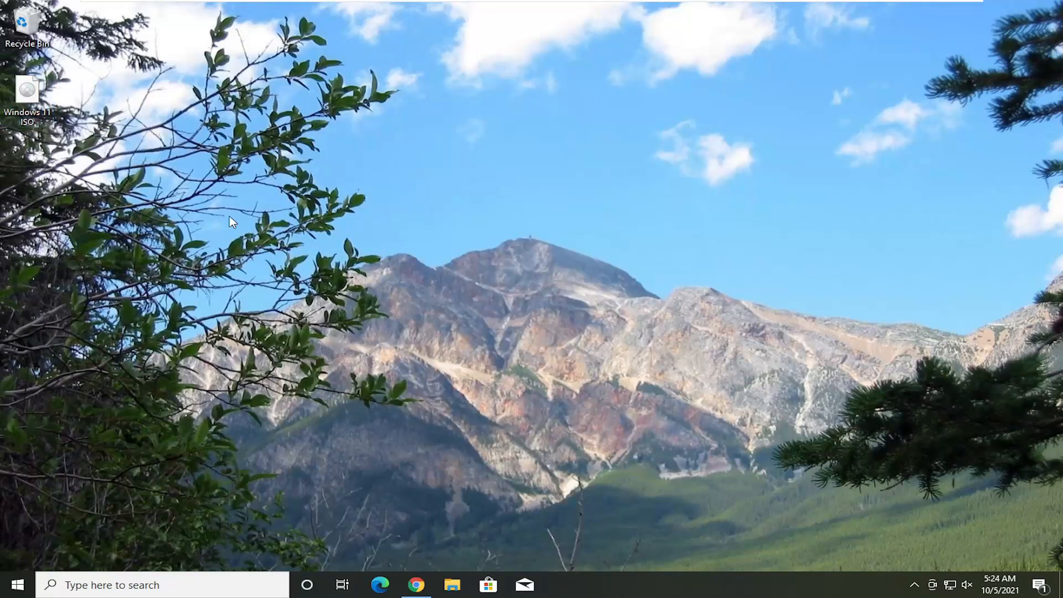
double_click(26, 91)
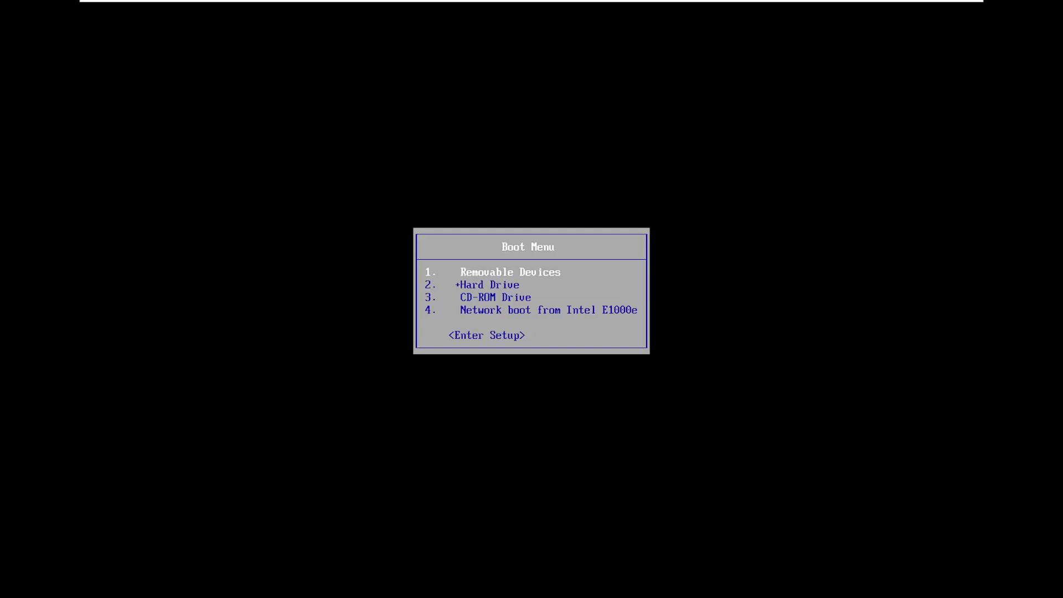
Choose the CD-ROM Drive as the boot device and boot the computer from the CD or DVD.
key("Down")
key("Down")
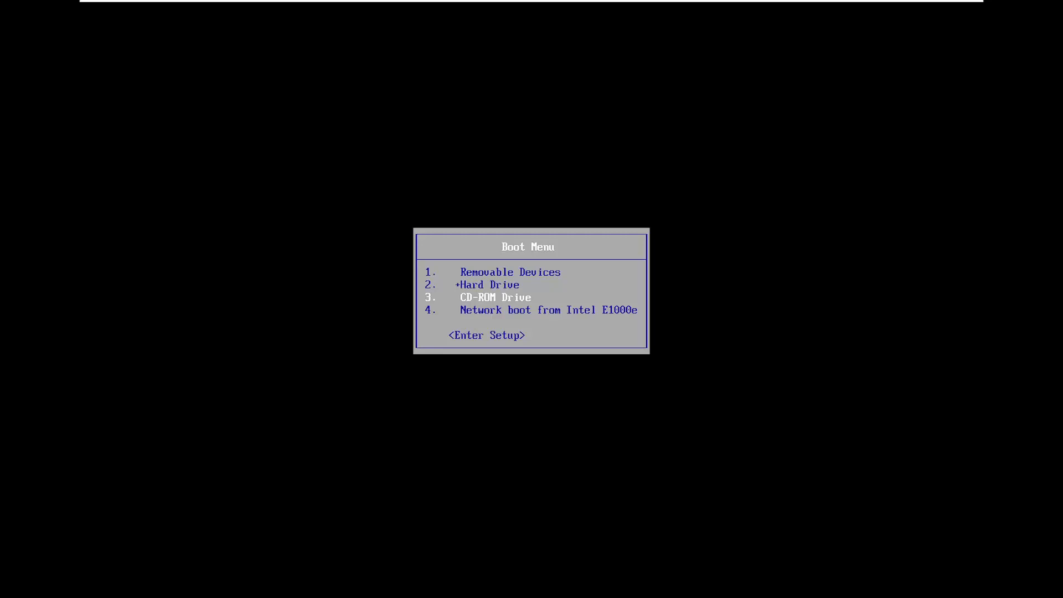
key("Up")
key("Up")
key("Down")
key("Down")
key("Return")
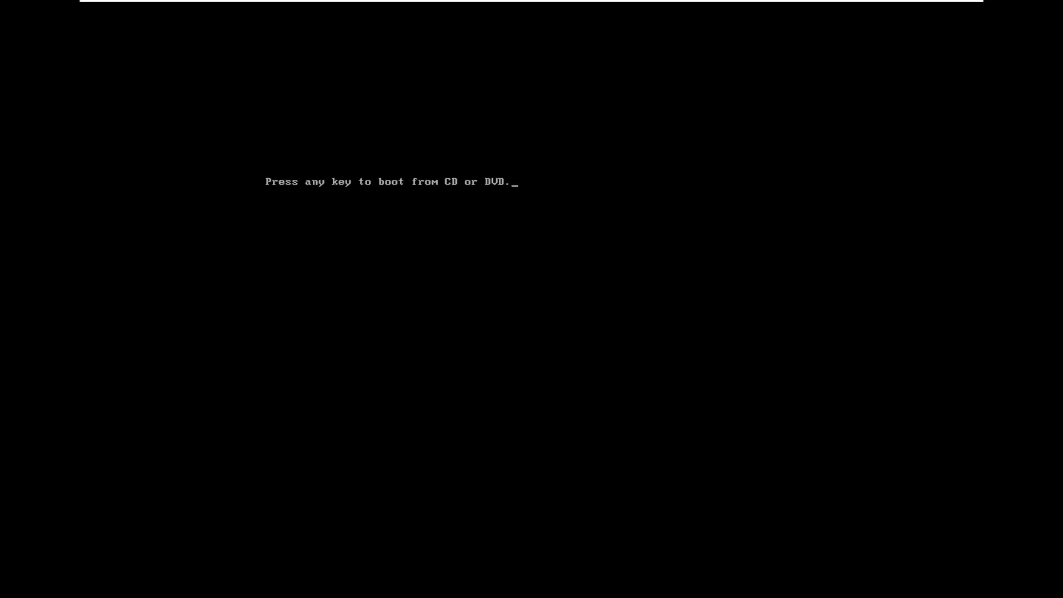
key("Return")
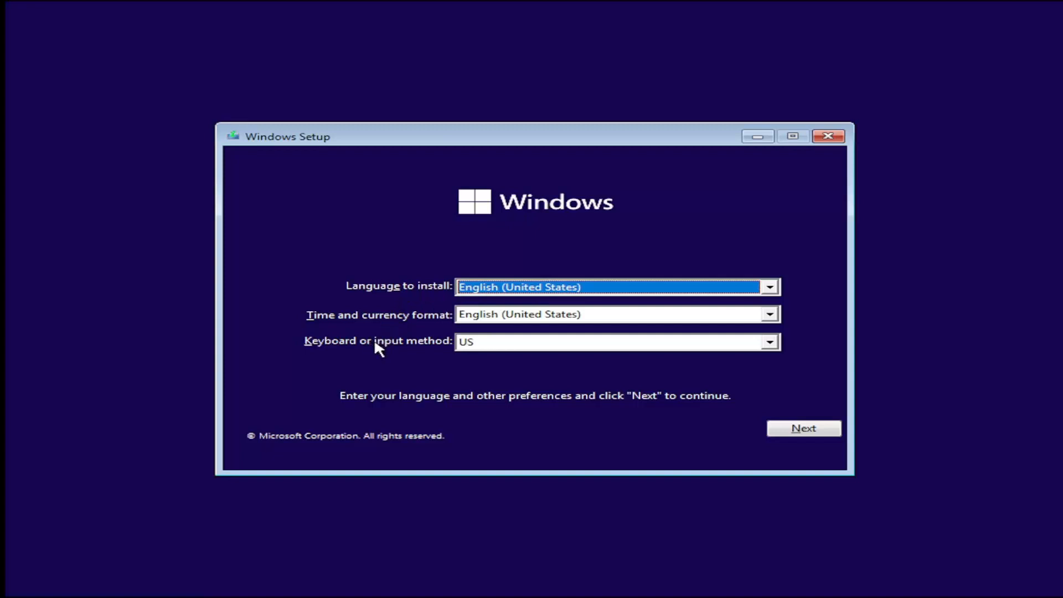
Keep English (United States) and the US keyboard, start the Windows installation, and proceed without a product key.
left_click(791, 432)
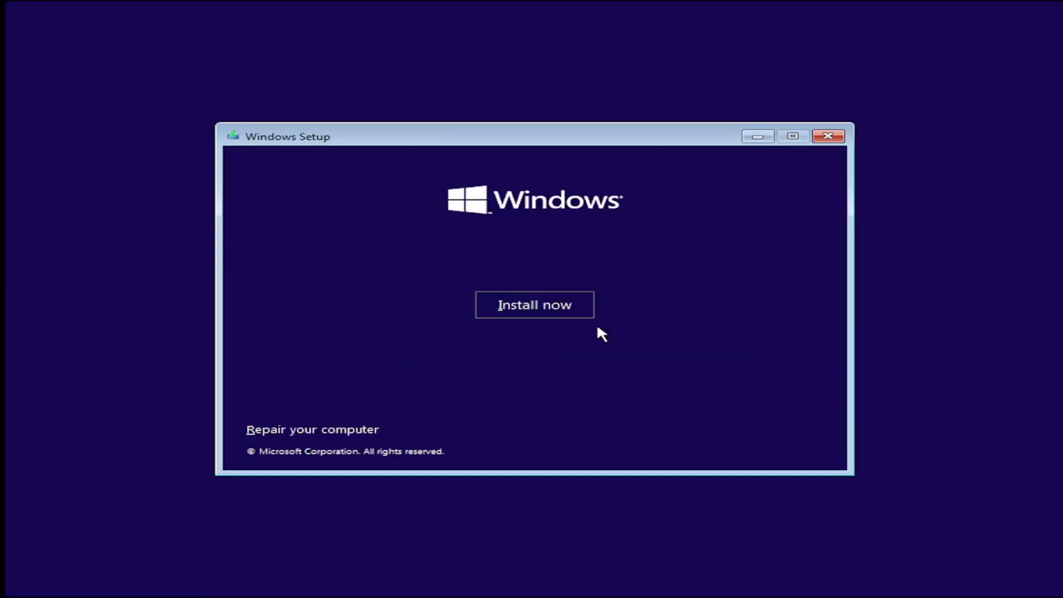
left_click(531, 303)
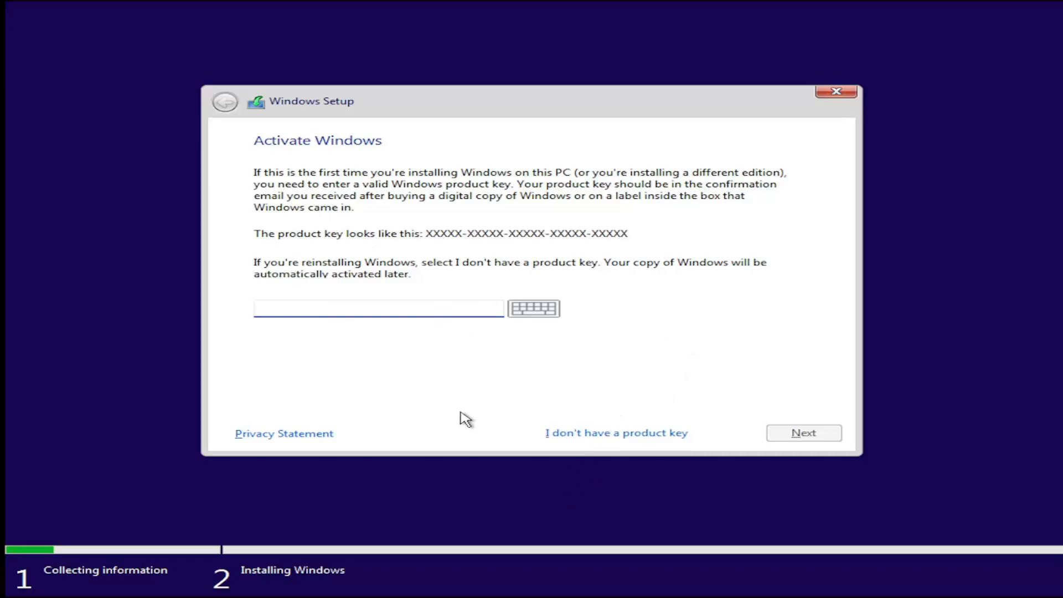
left_click(569, 434)
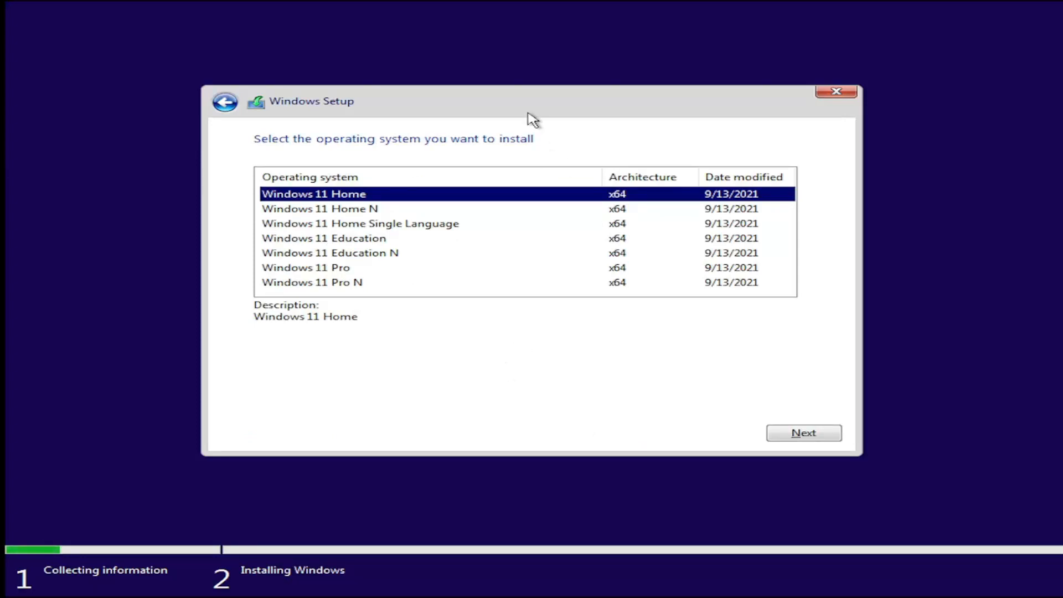
Compare Windows 11 Home and Windows 11 Pro in the edition list, and continue with Windows 11 Pro.
left_click(351, 270)
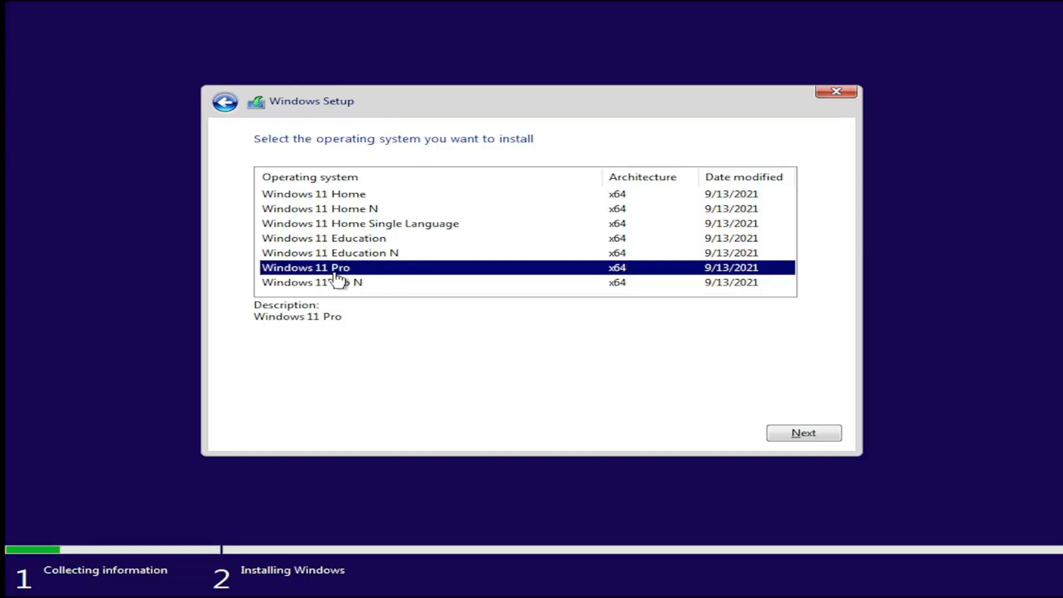
left_click(304, 195)
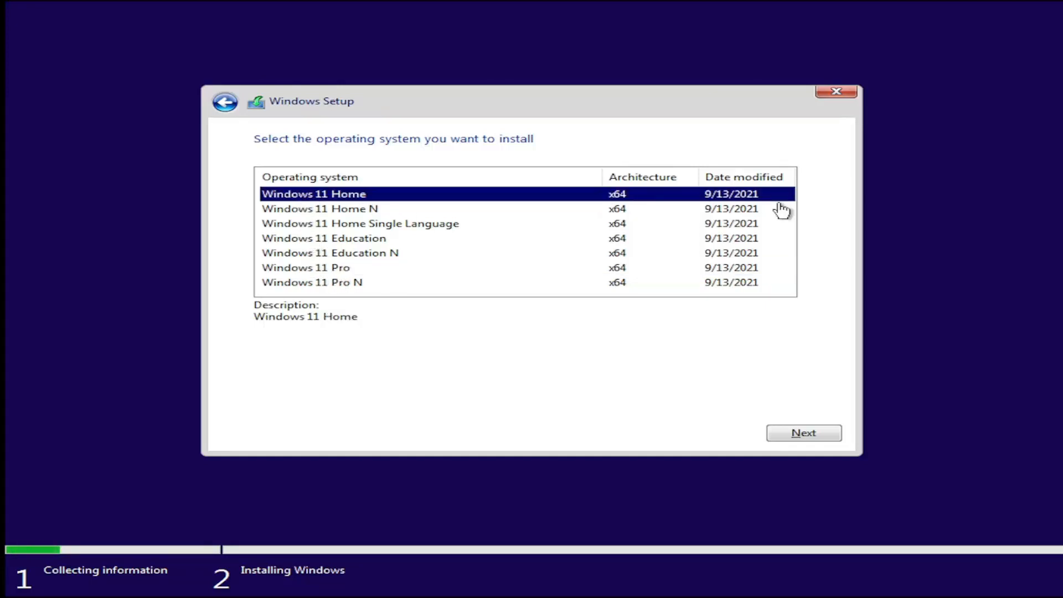
left_click(316, 270)
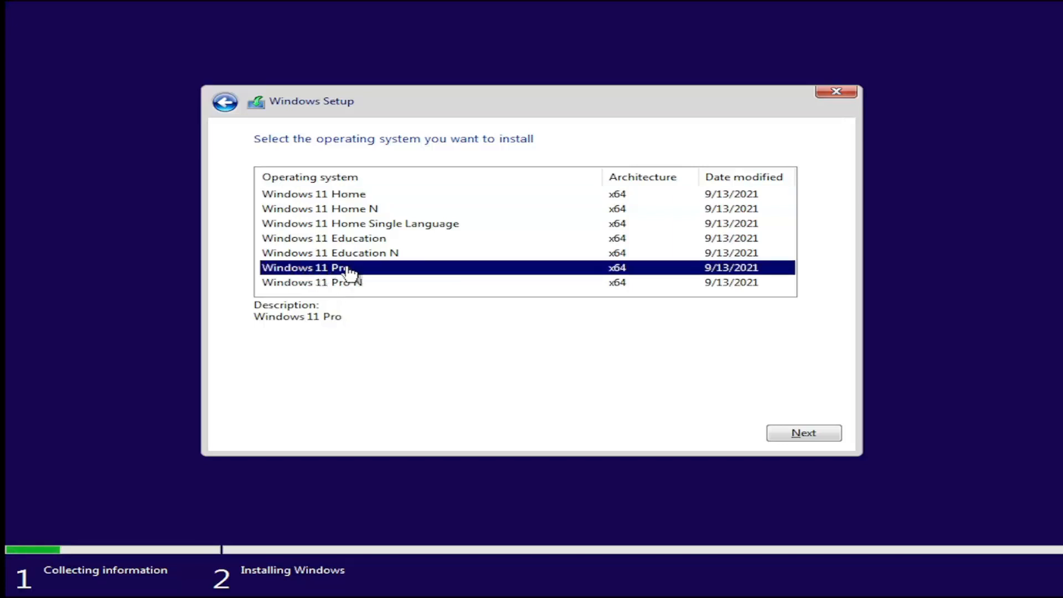
left_click(336, 194)
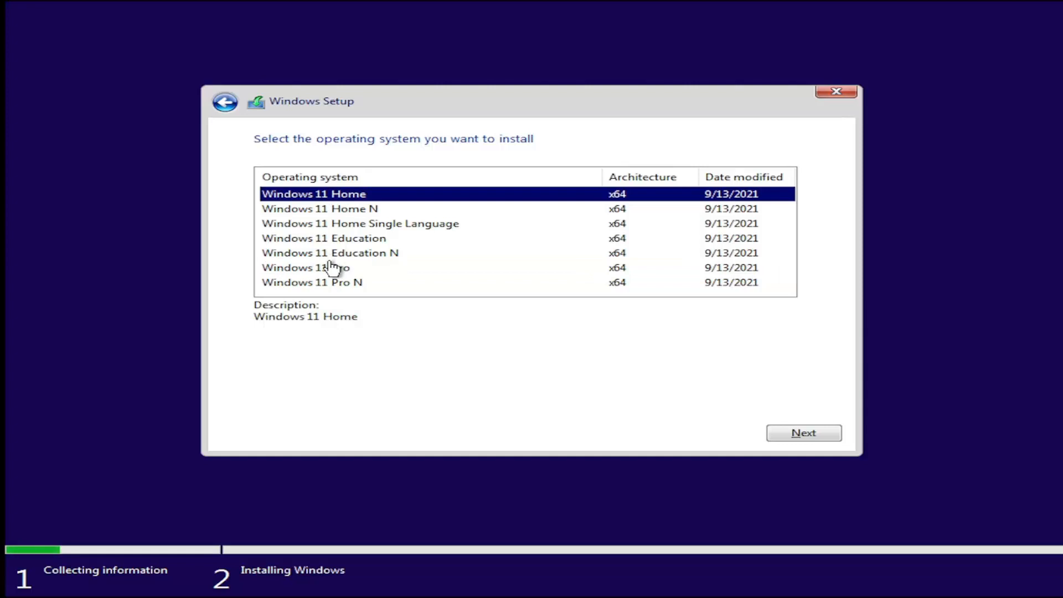
left_click(333, 269)
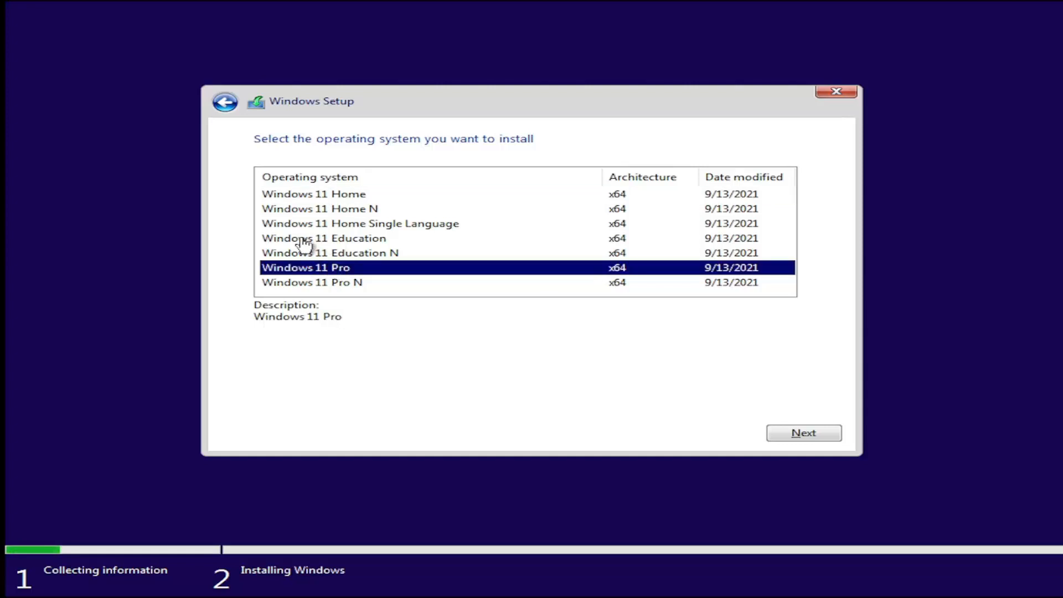
left_click(812, 438)
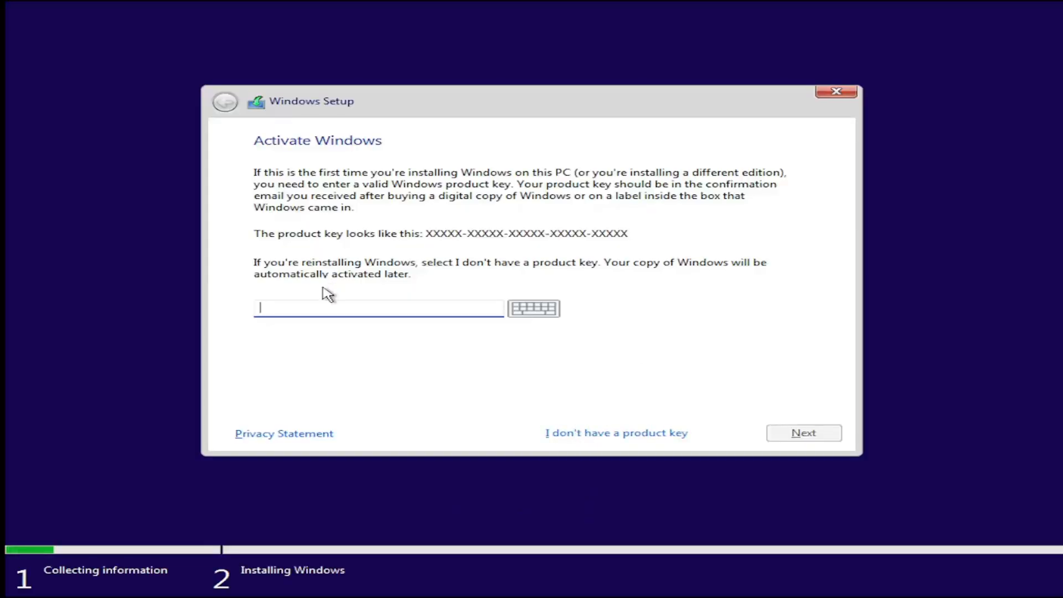
Skip the product key request again and confirm Windows 11 Pro as the operating system to install.
left_click(616, 432)
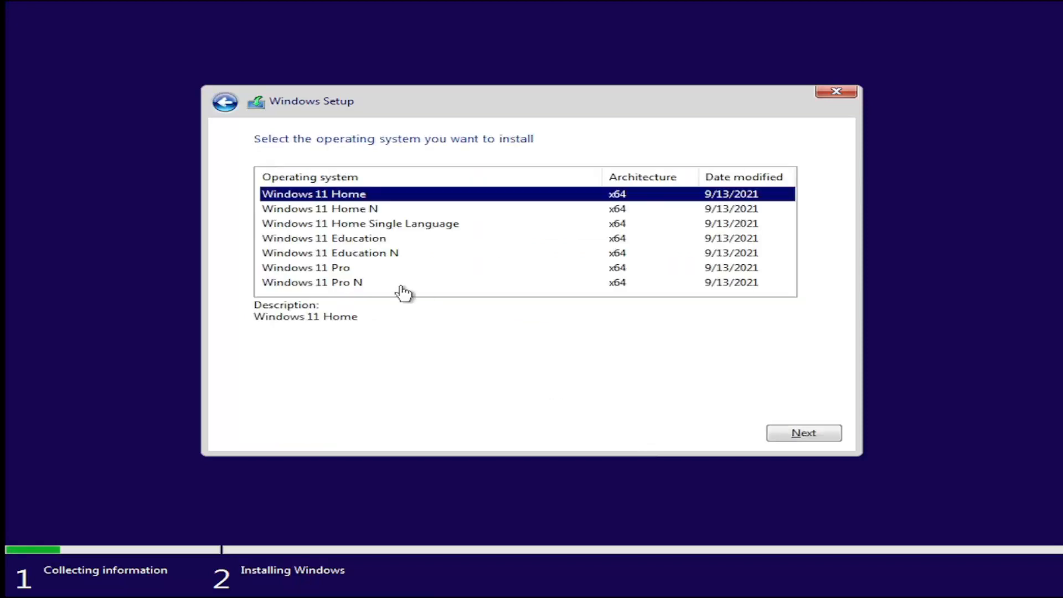
left_click(343, 271)
left_click(797, 435)
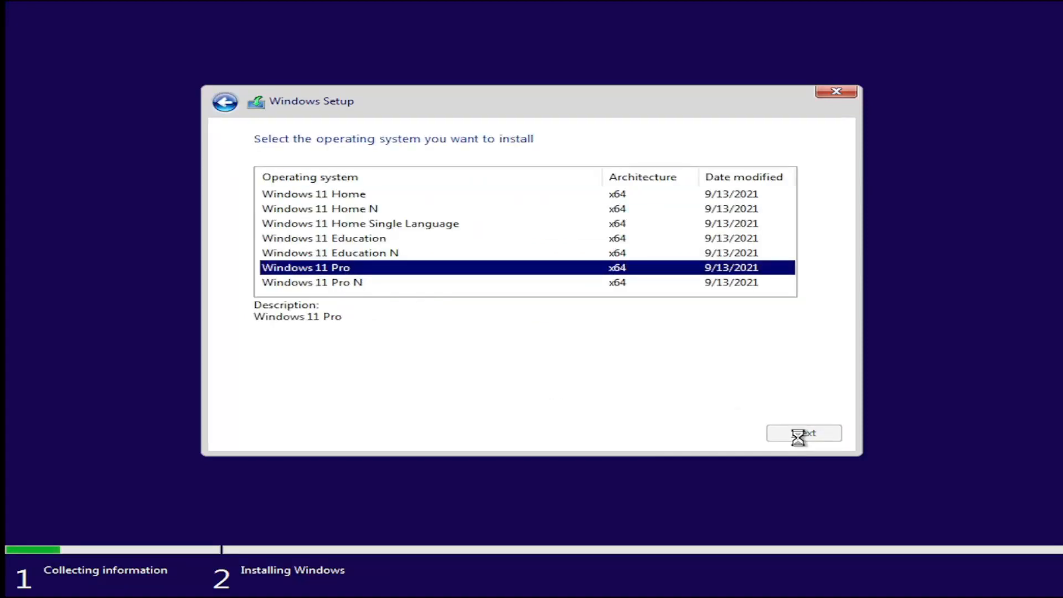
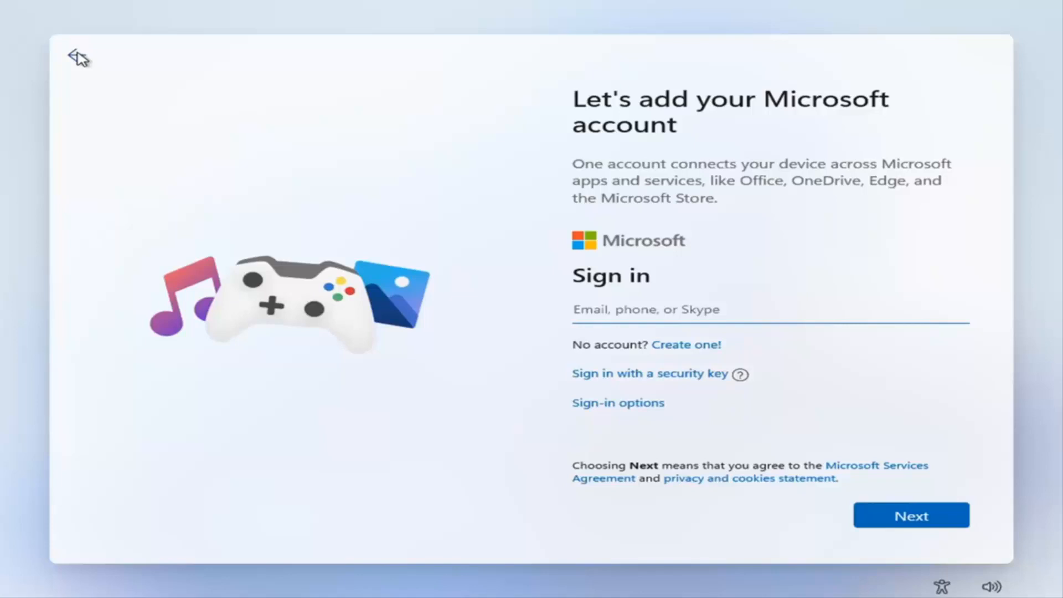
Go back from the Microsoft account sign-in page and disconnect the virtual machine's network adapter.
left_click(77, 55)
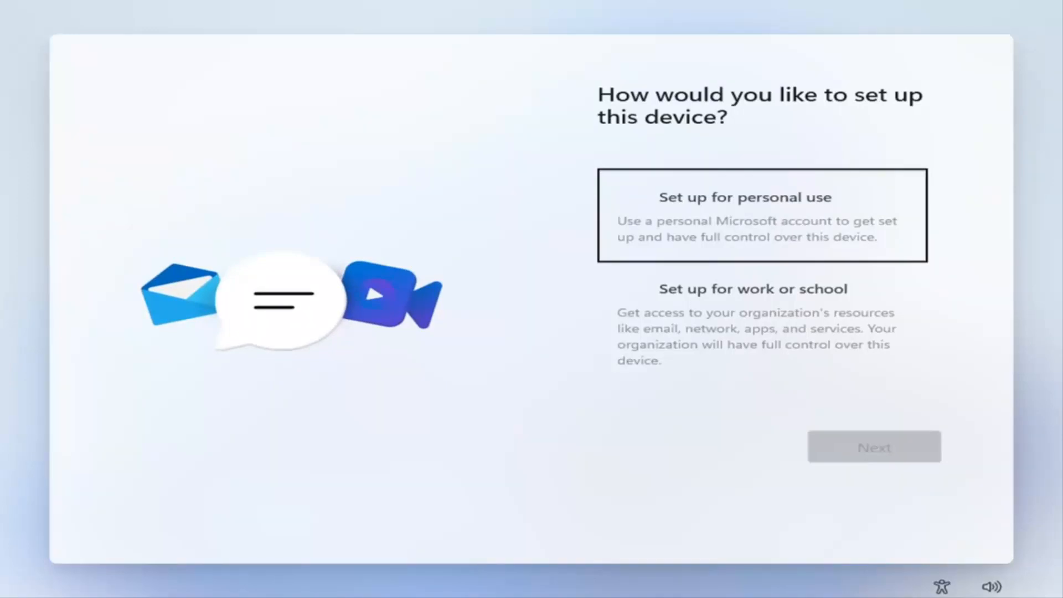
left_click(11, 1)
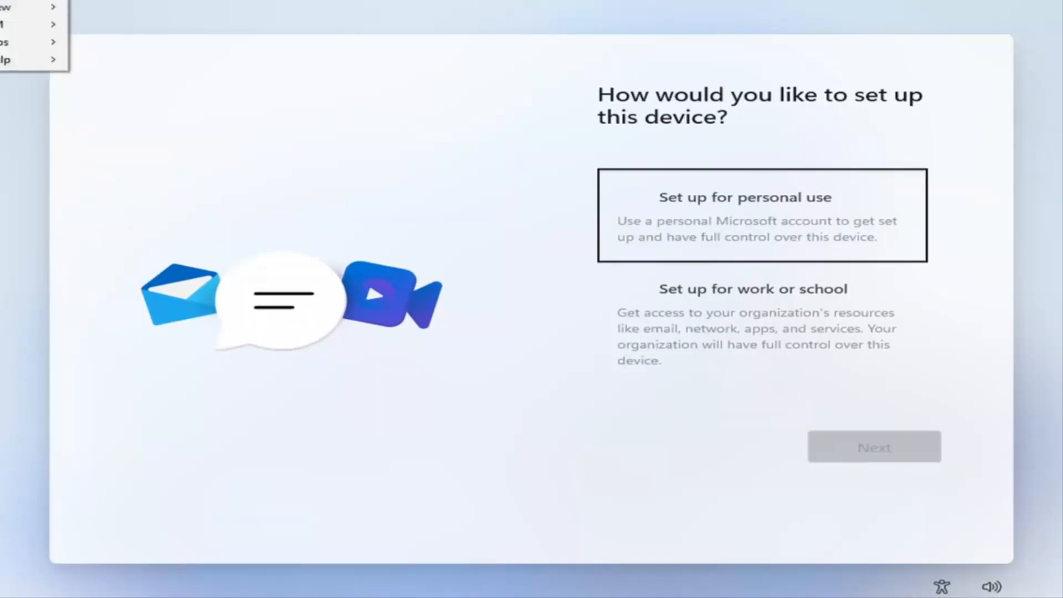
mouse_move(24, 30)
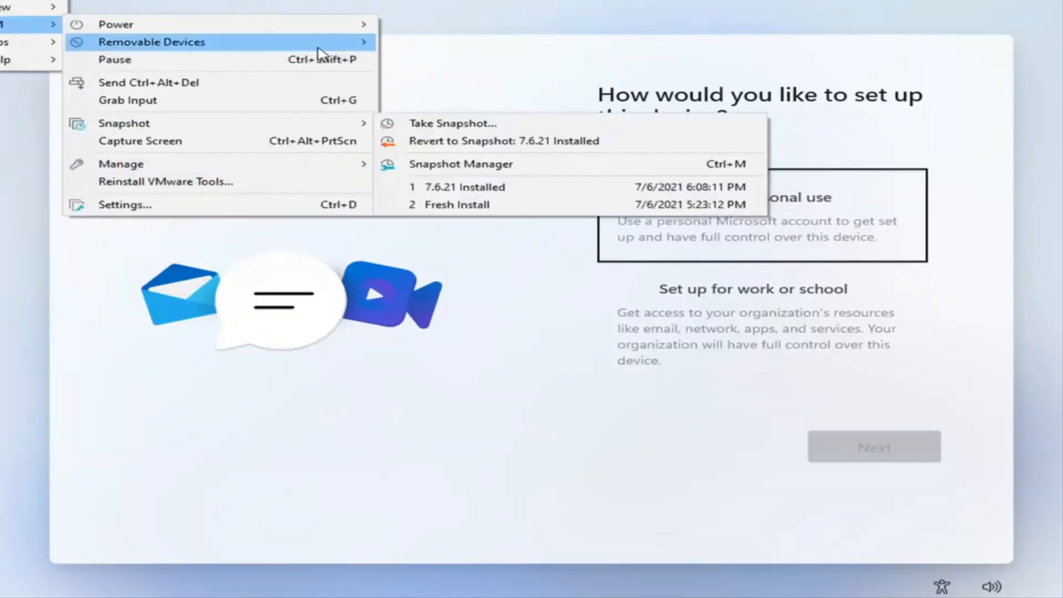
mouse_move(325, 45)
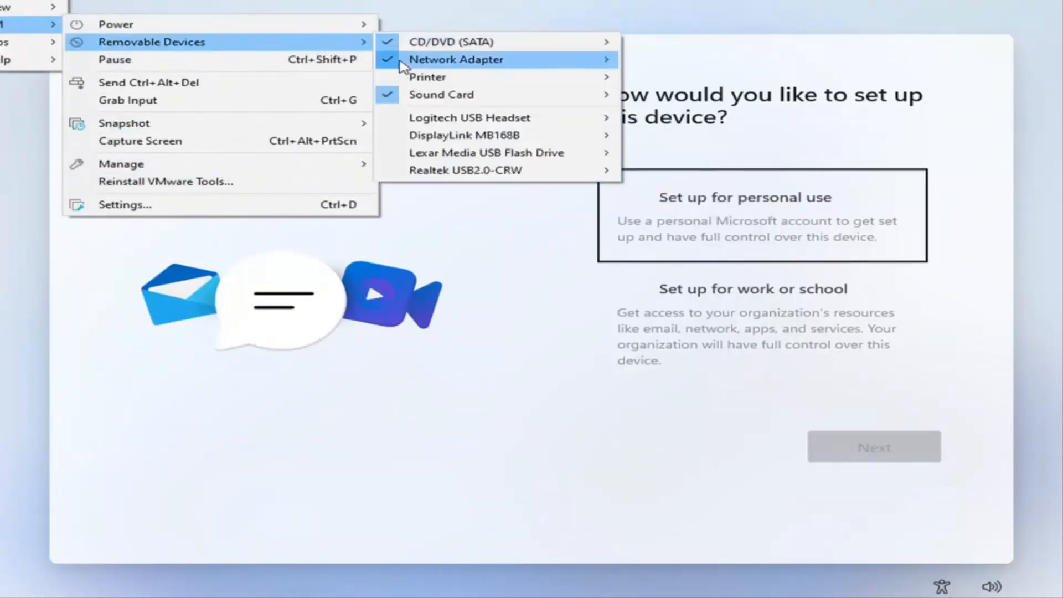
mouse_move(546, 65)
left_click(680, 61)
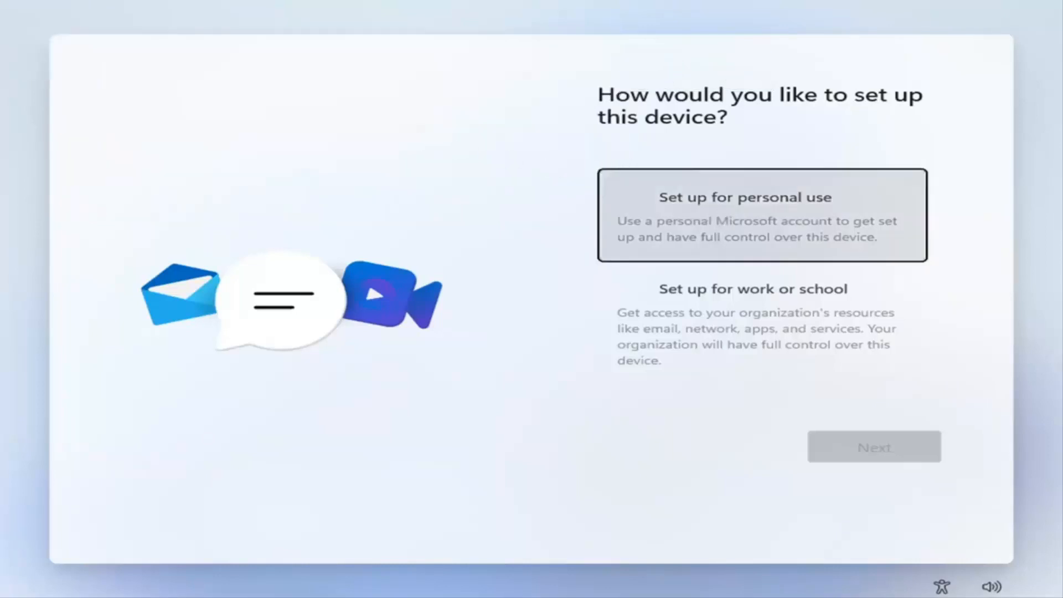
Set up the device for personal use, enter the user's full name as the account name, and leave the password empty.
left_click(664, 216)
left_click(858, 451)
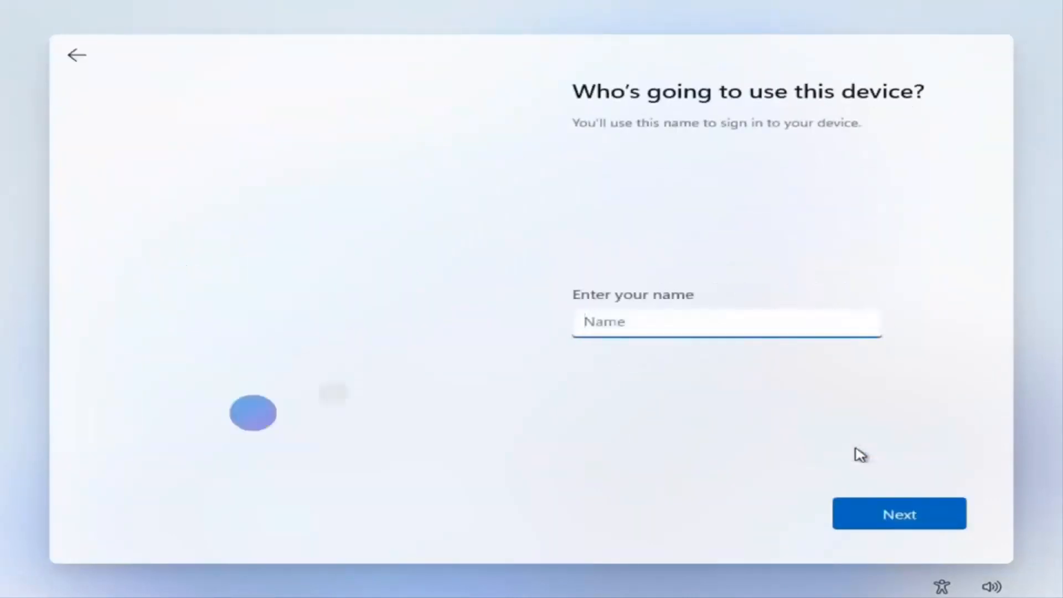
type("John")
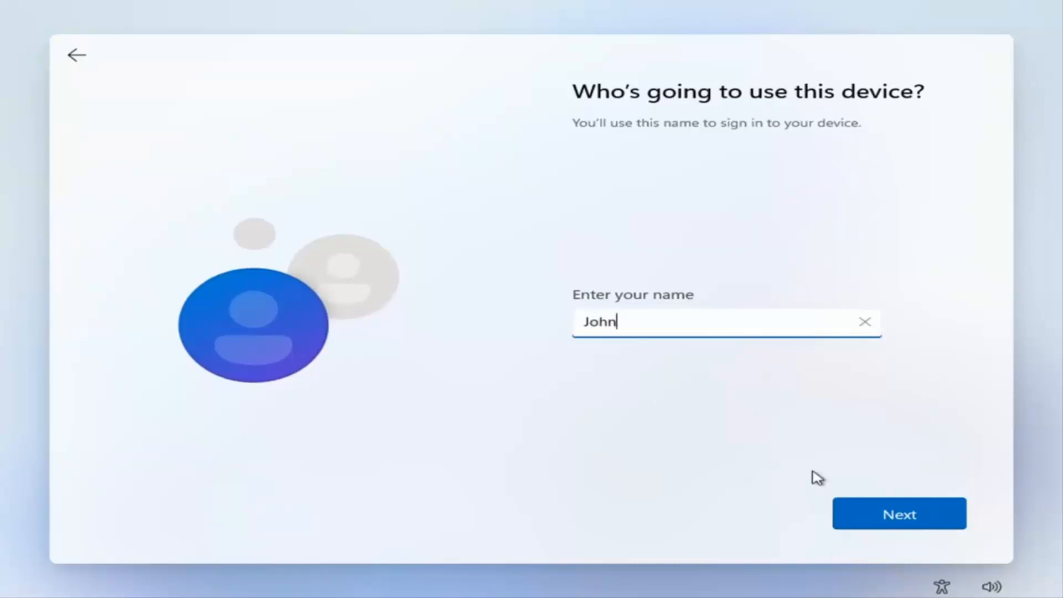
left_click(886, 504)
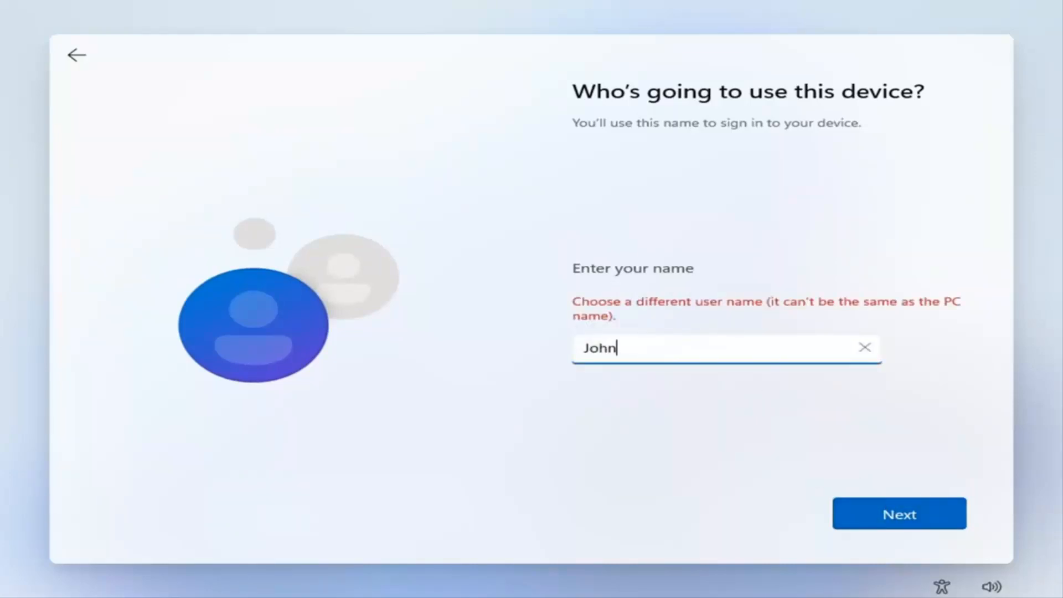
type("Doe")
left_click(874, 517)
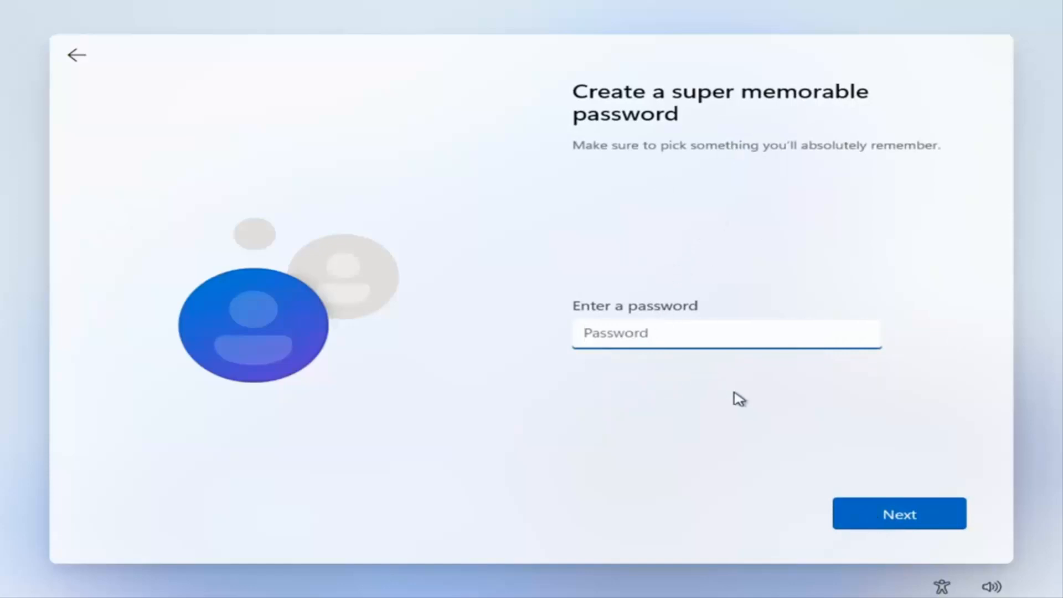
left_click(886, 512)
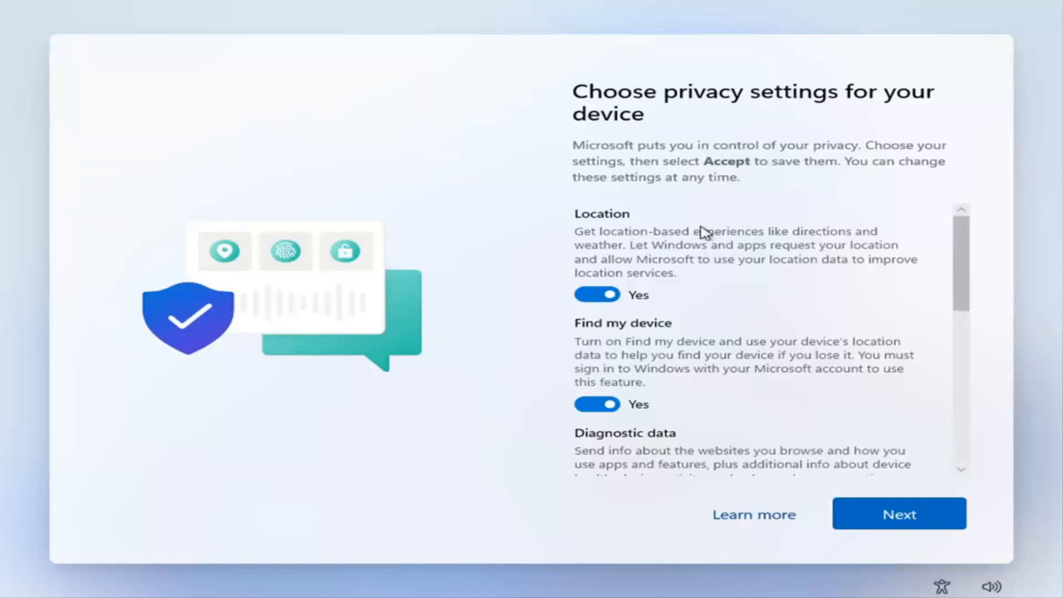
Turn off the Location, Find my device, and Inking & typing privacy settings, and limit Diagnostic data to Required only.
scroll(703, 231, "down", 2)
left_click(615, 253)
left_click(609, 348)
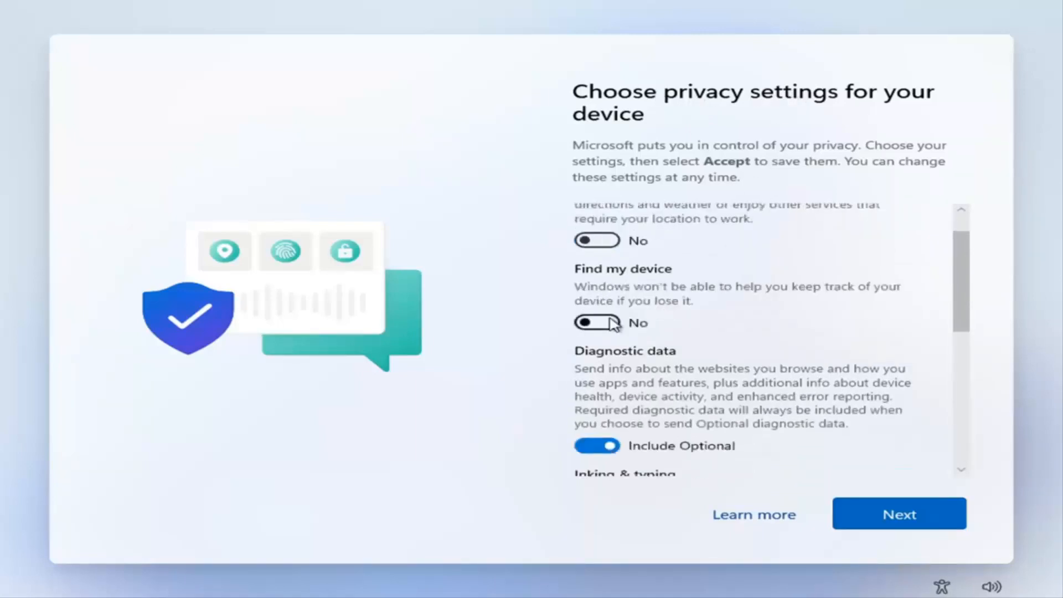
scroll(609, 354, "down", 2)
left_click(607, 403)
scroll(605, 403, "down", 4)
left_click(599, 419)
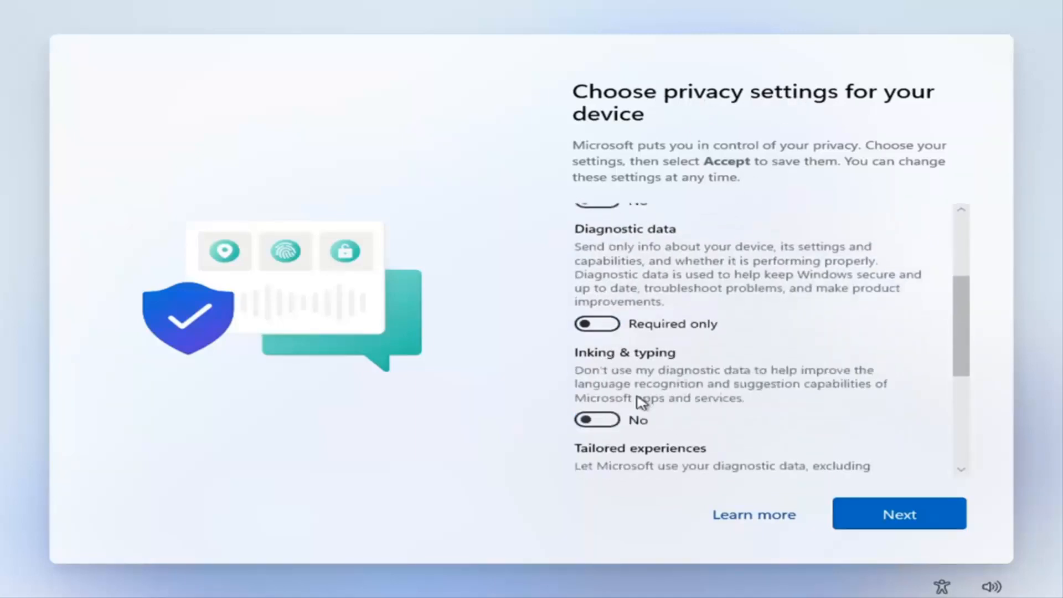
Turn off Tailored experiences and Advertising ID, and accept the device's privacy settings.
scroll(620, 368, "down", 4)
left_click(598, 406)
scroll(598, 410, "down", 3)
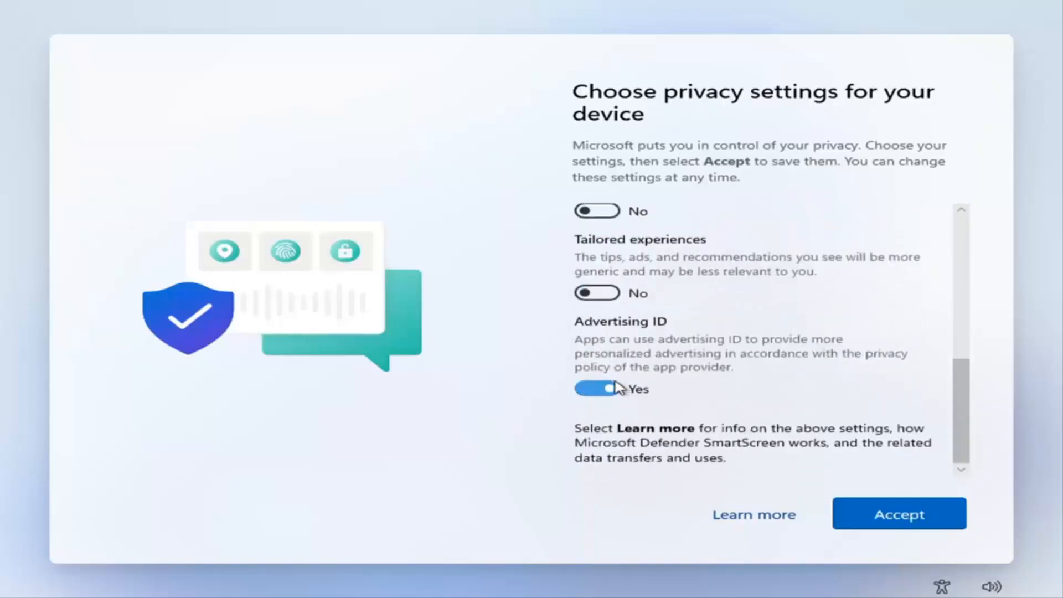
left_click(599, 388)
scroll(869, 410, "up", 3)
scroll(858, 398, "down", 3)
left_click(890, 523)
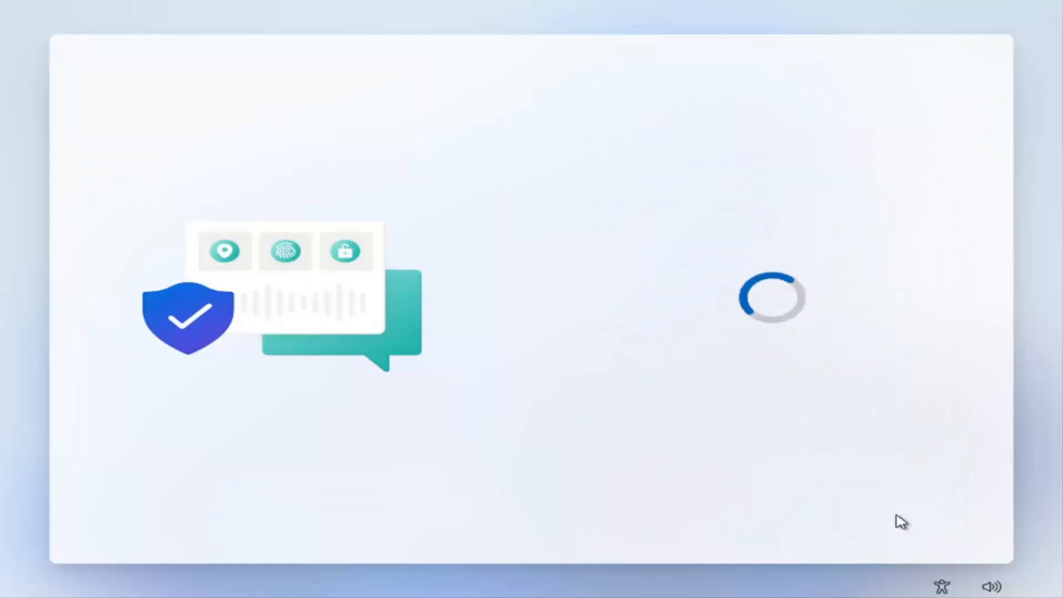